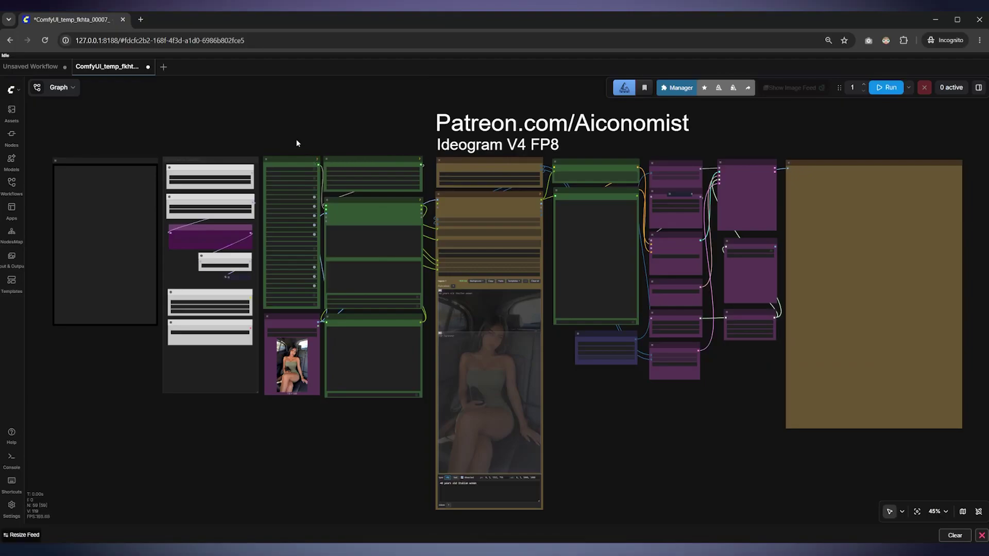
Examine the Load LoRA strength and the Ollama options, connectivity and chat nodes, including the chat's system prompt.
scroll(160, 197, "up", 12)
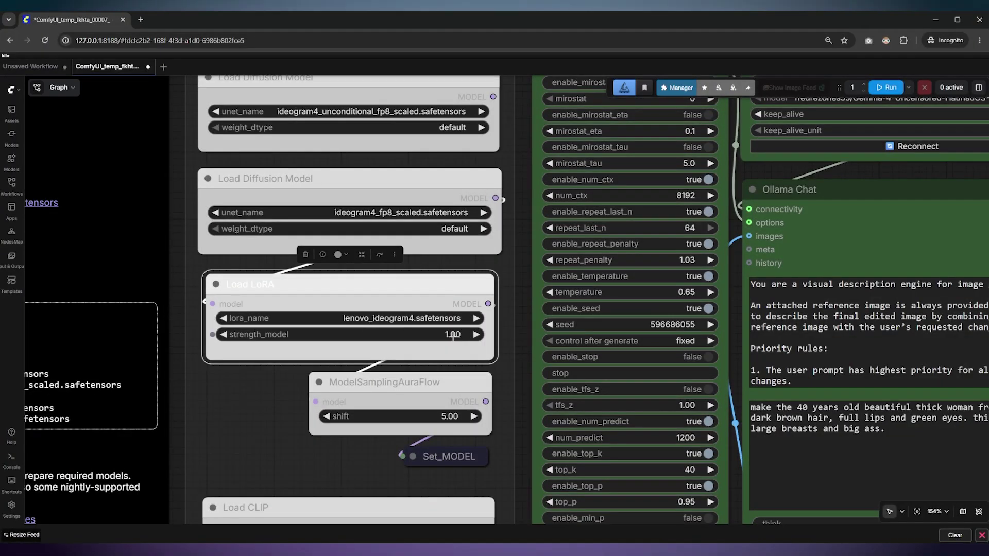
left_click(452, 334)
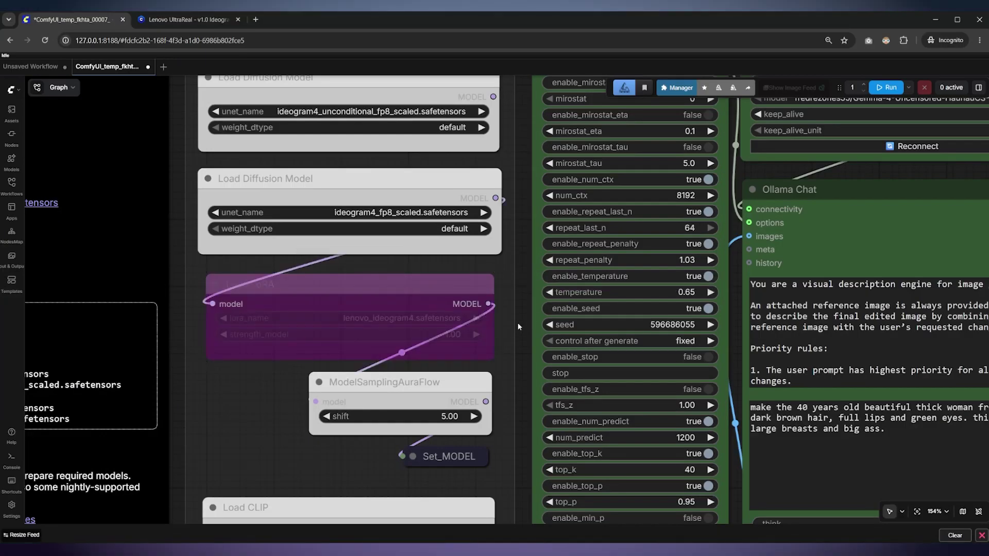
scroll(521, 310, "down", 10)
left_click_drag(554, 186, 476, 255)
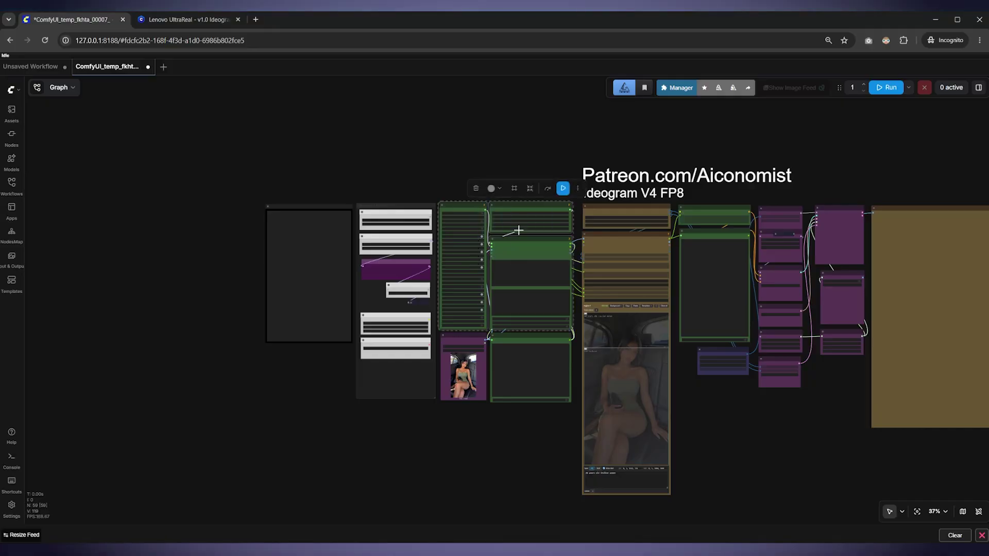
scroll(500, 232, "up", 4)
scroll(454, 263, "up", 6)
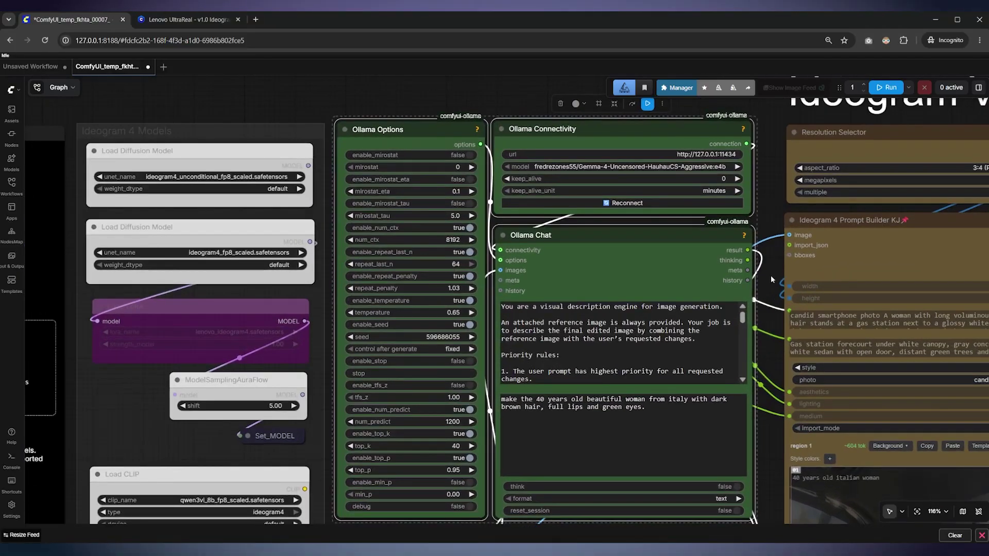
scroll(770, 275, "down", 4)
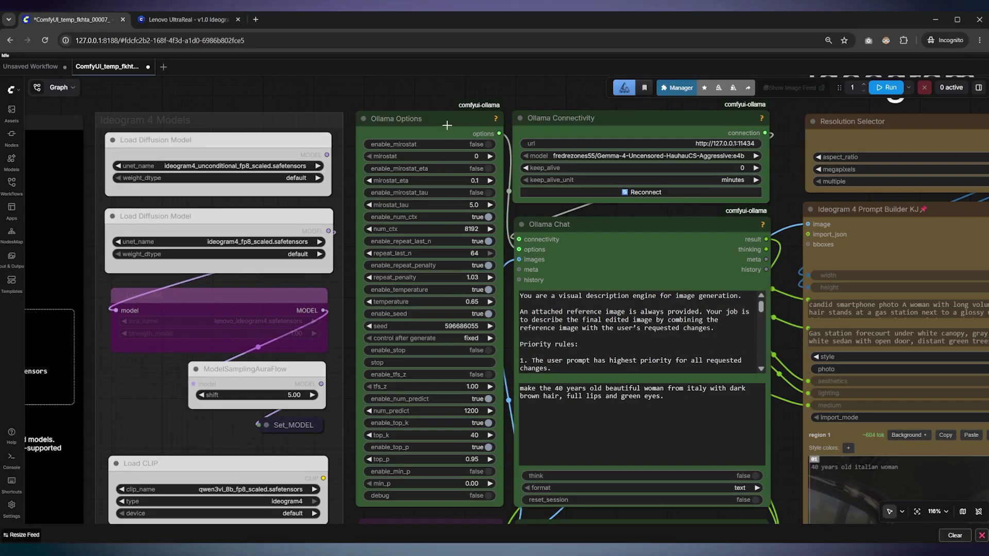
scroll(653, 314, "down", 5)
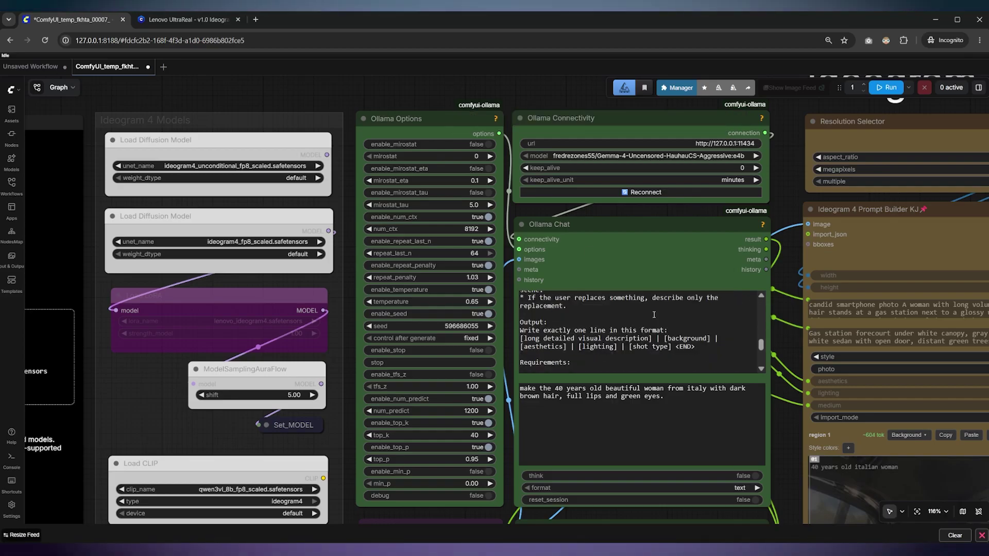
scroll(653, 315, "up", 5)
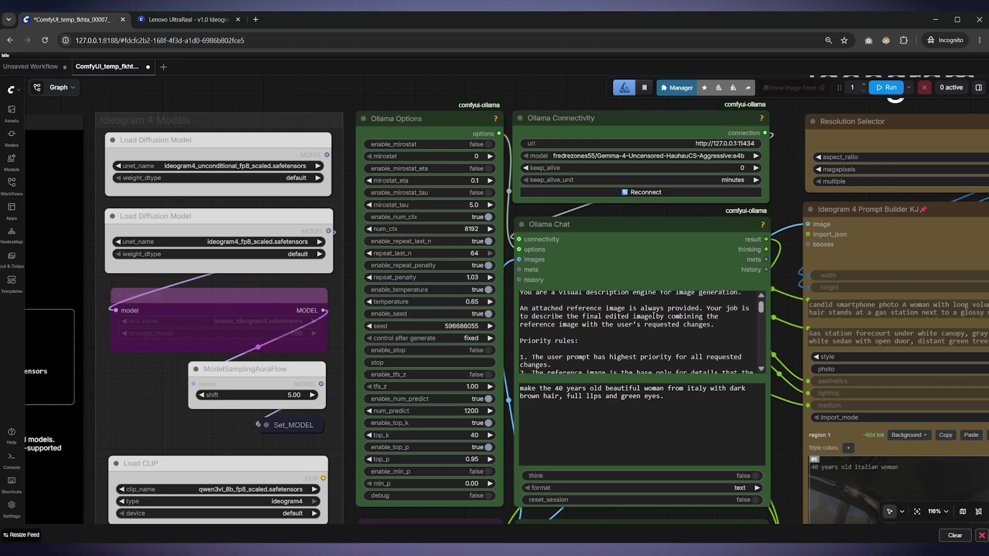
left_click(706, 399)
key("ctrl+a")
left_click(604, 391)
key("ctrl+a")
key("BackSpace")
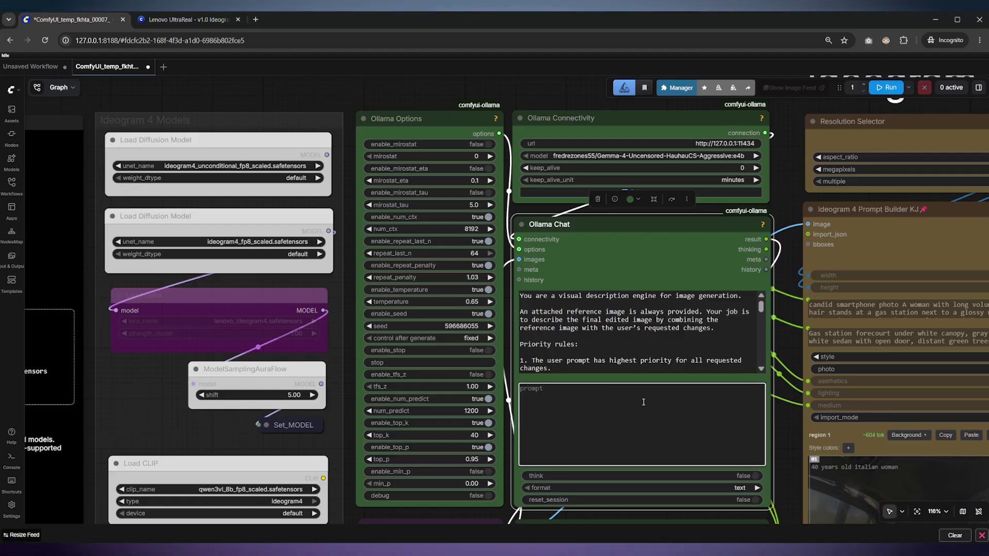
key("ctrl+z")
left_click(684, 411)
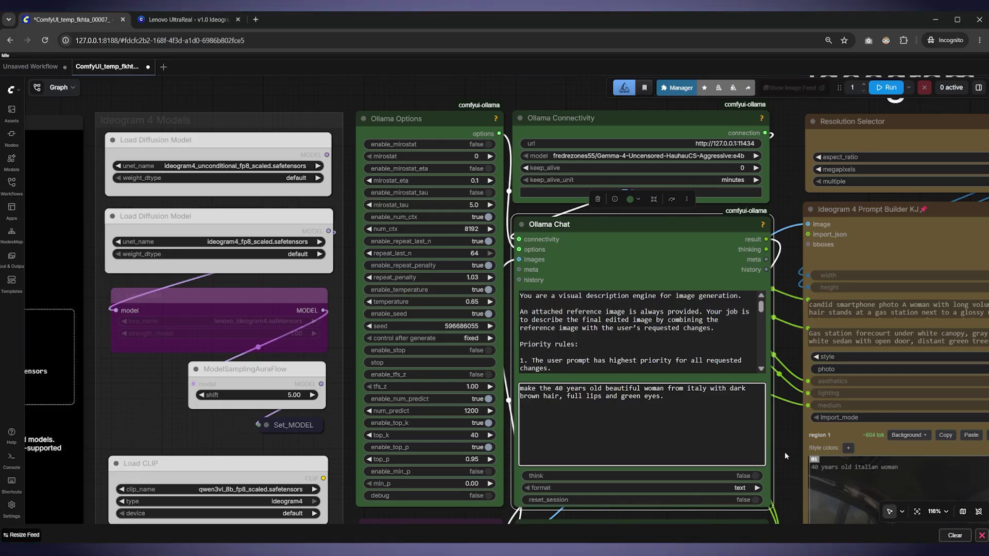
Look over the reference image and FULL PROMPT nodes, and return to the Ollama Chat user prompt.
left_click_drag(784, 461, 829, 203)
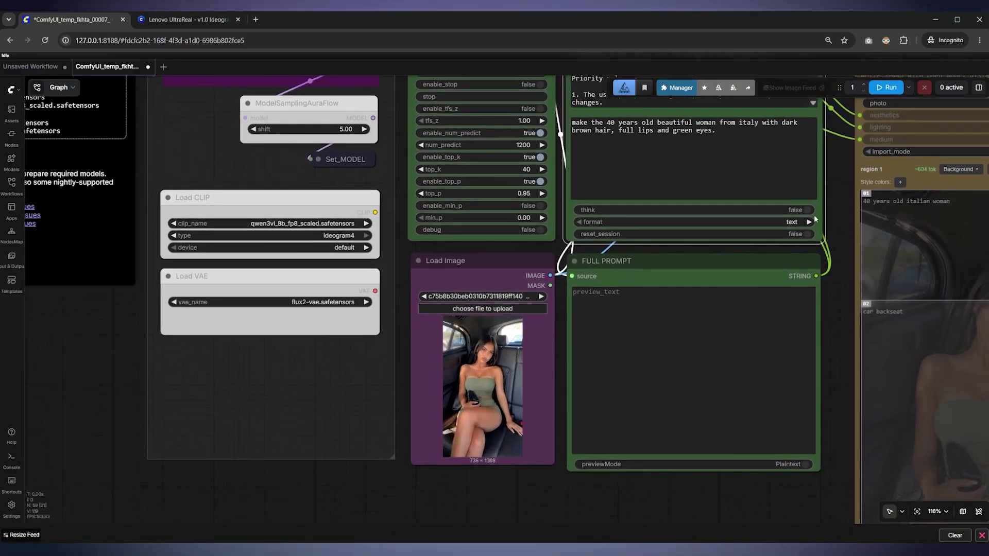
scroll(426, 403, "up", 5)
left_click(562, 392)
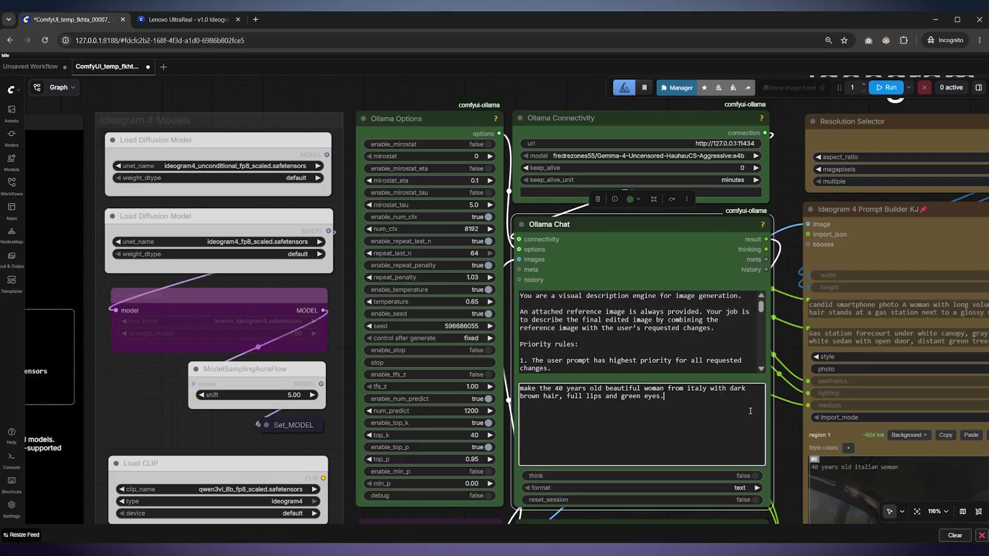
Check the aspect ratio choices and the megapixels setting in the Resolution Selector.
left_click_drag(750, 411, 338, 477)
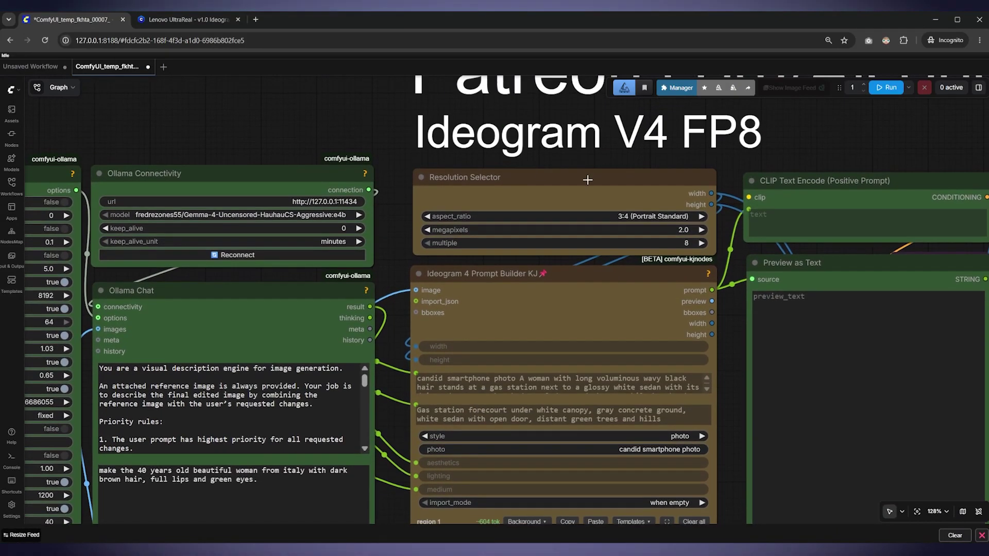
left_click(686, 214)
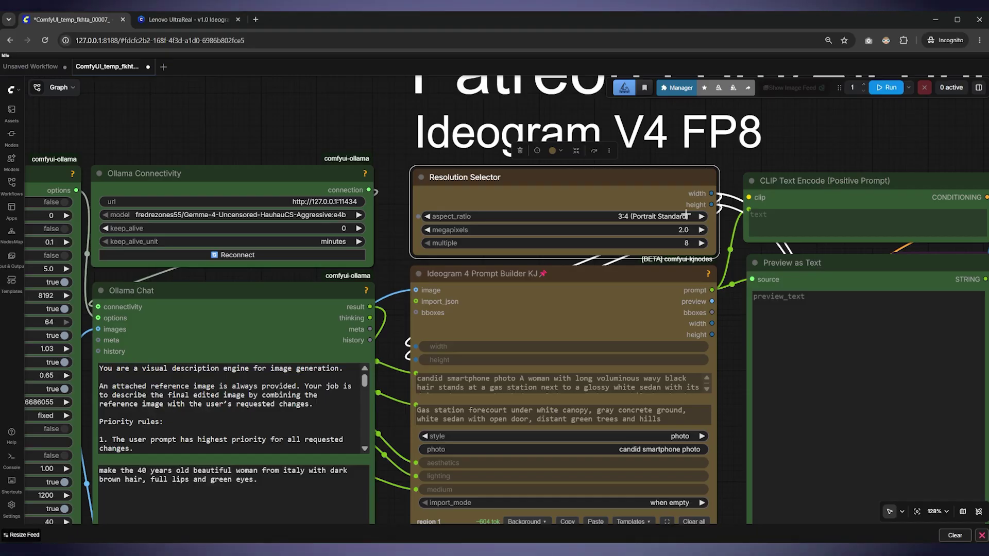
left_click(661, 215)
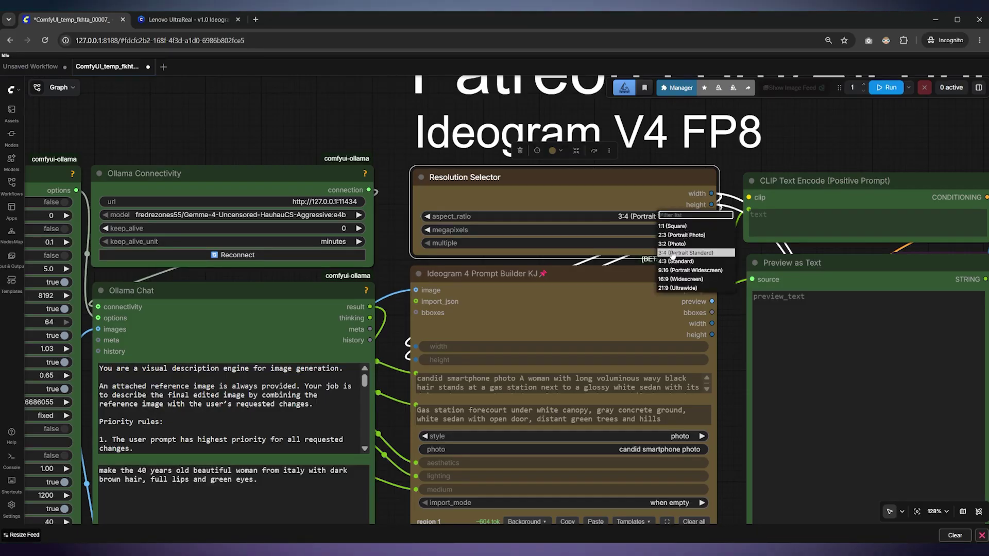
left_click(678, 242)
left_click(679, 231)
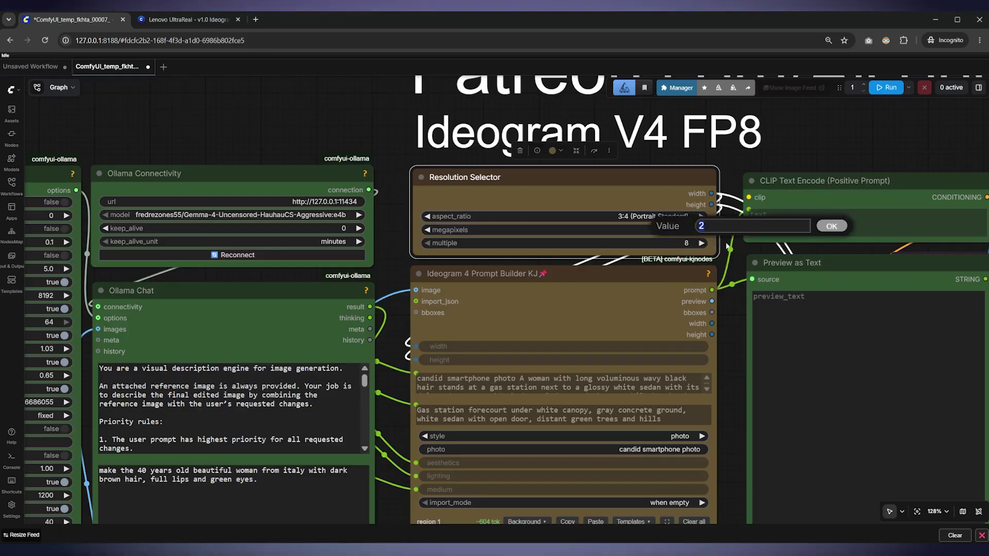
left_click(831, 227)
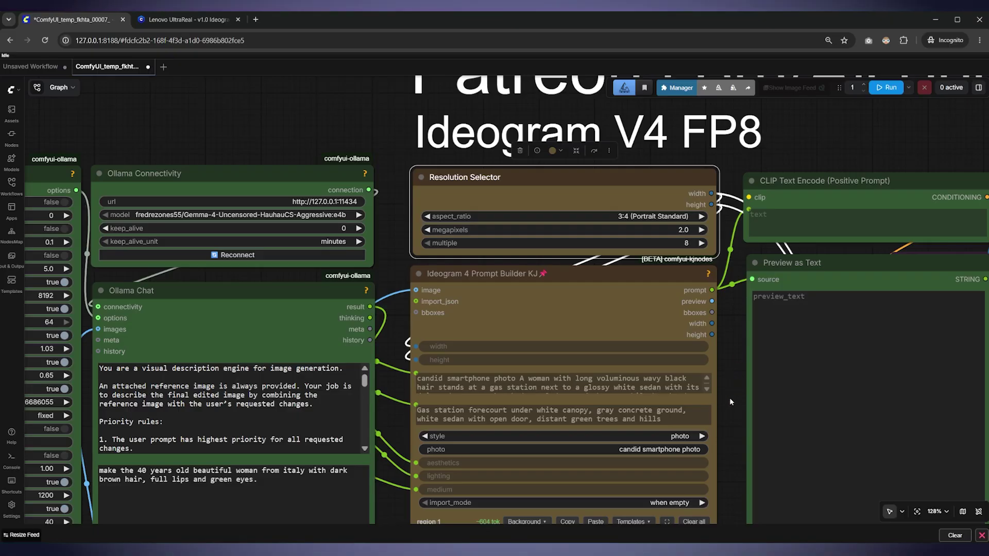
Review the Ideogram 4 Prompt Builder's inputs, region canvas over the reference image, and photo style description.
scroll(730, 396, "down", 3)
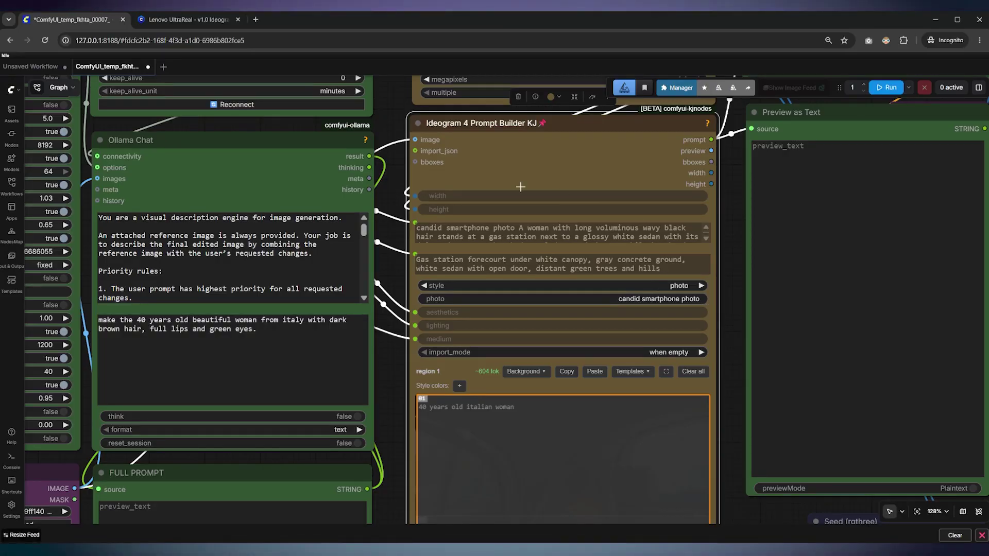
scroll(743, 482, "down", 6)
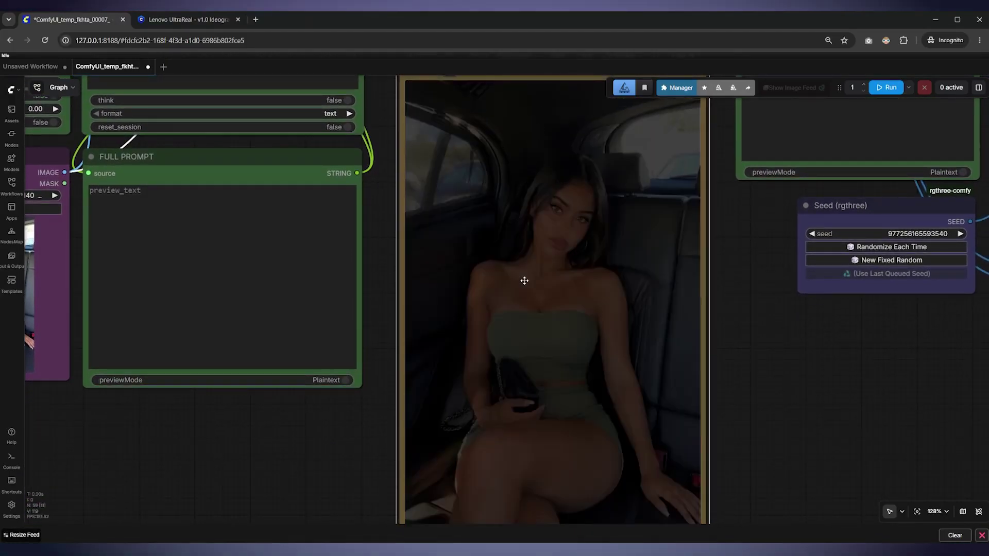
scroll(747, 310, "down", 1)
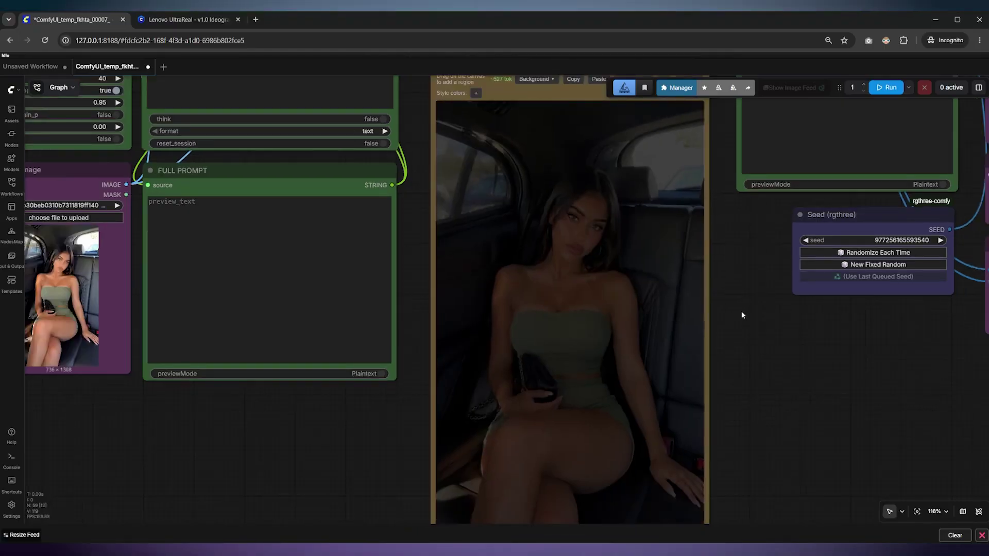
scroll(742, 315, "up", 3)
left_click_drag(733, 356, 731, 244)
left_click(620, 184)
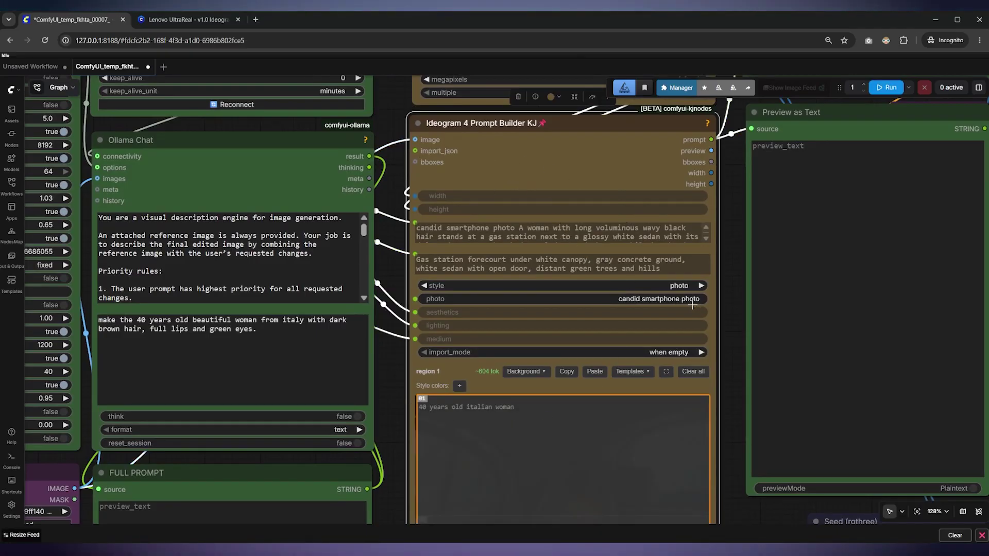
left_click(638, 298)
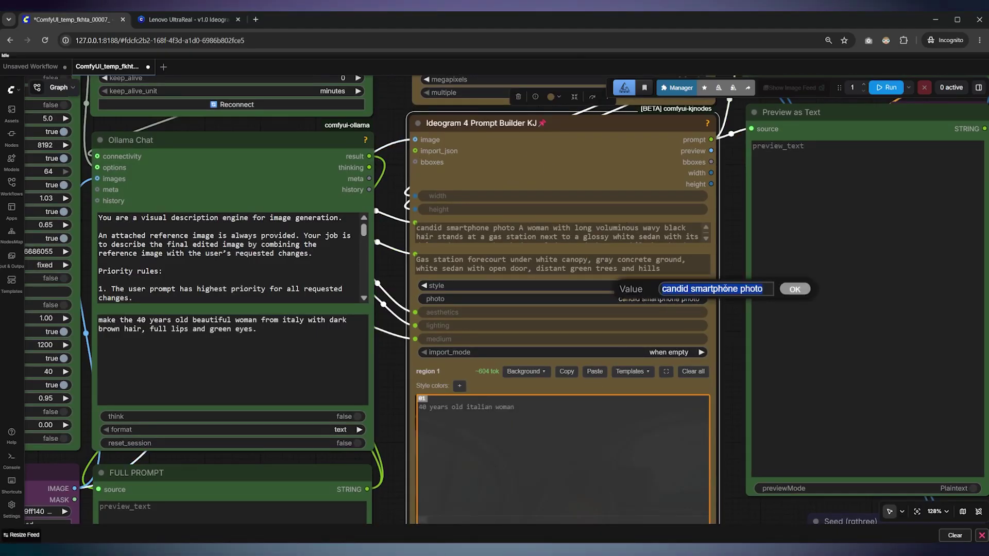
left_click(788, 289)
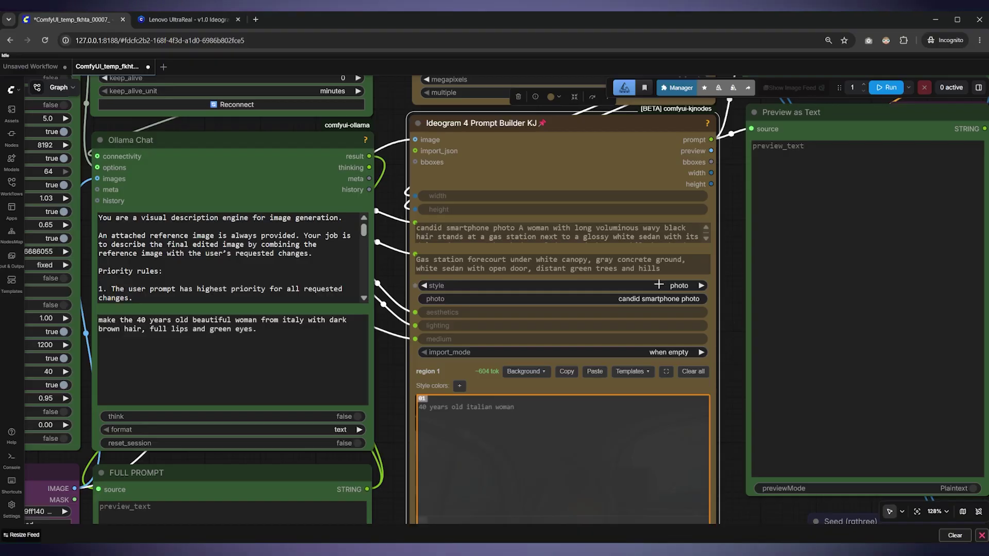
Draw a region around the woman on the Prompt Builder canvas, spanning its full width, and describe it as "40 years old italian beautiful woman".
scroll(733, 349, "down", 3)
left_click_drag(742, 323, 740, 302)
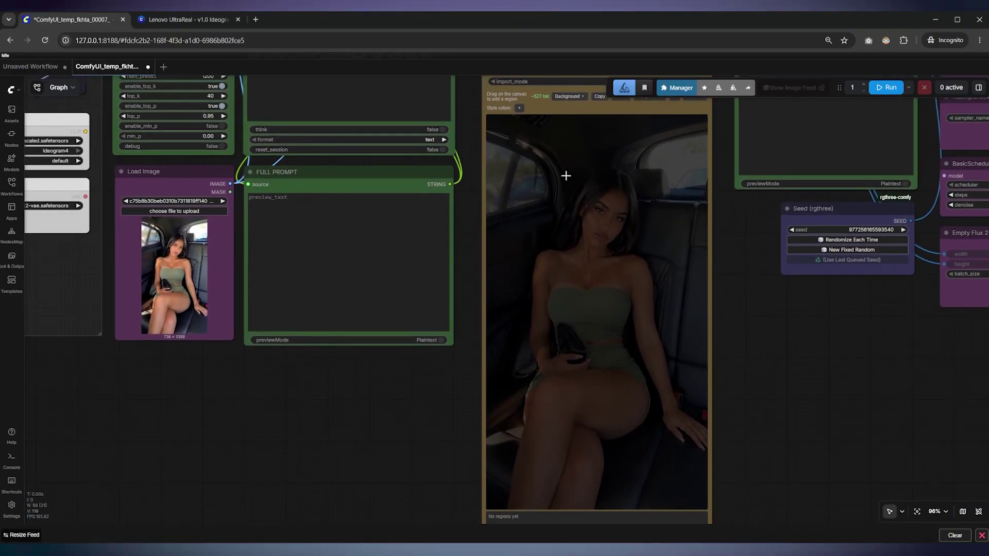
left_click_drag(488, 159, 723, 482)
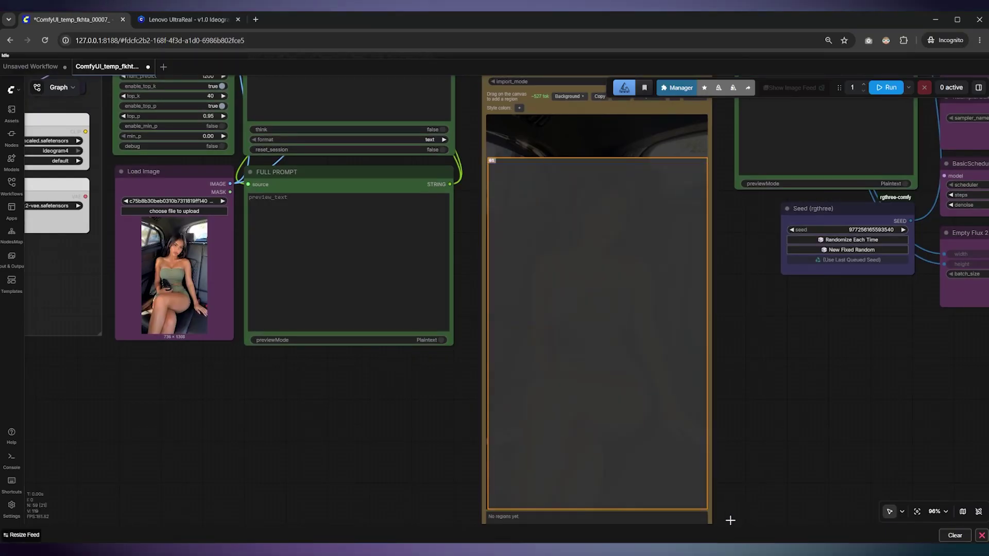
left_click(622, 251)
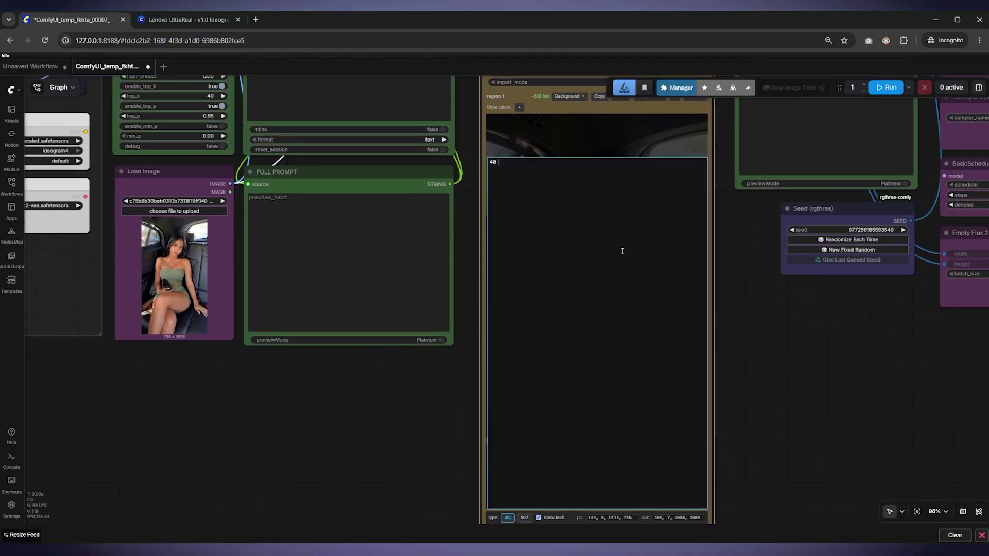
type("40 years old italian beautiful woman")
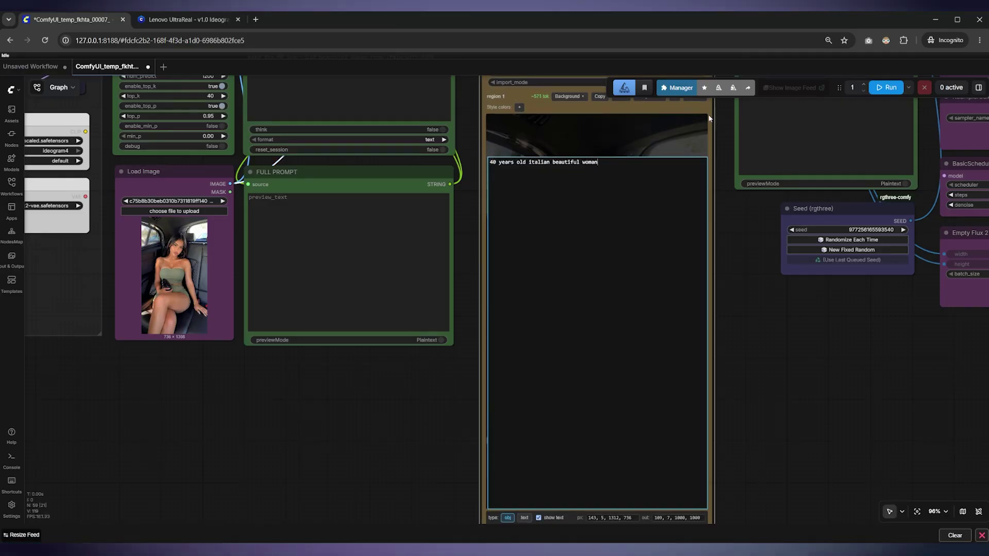
left_click(709, 118)
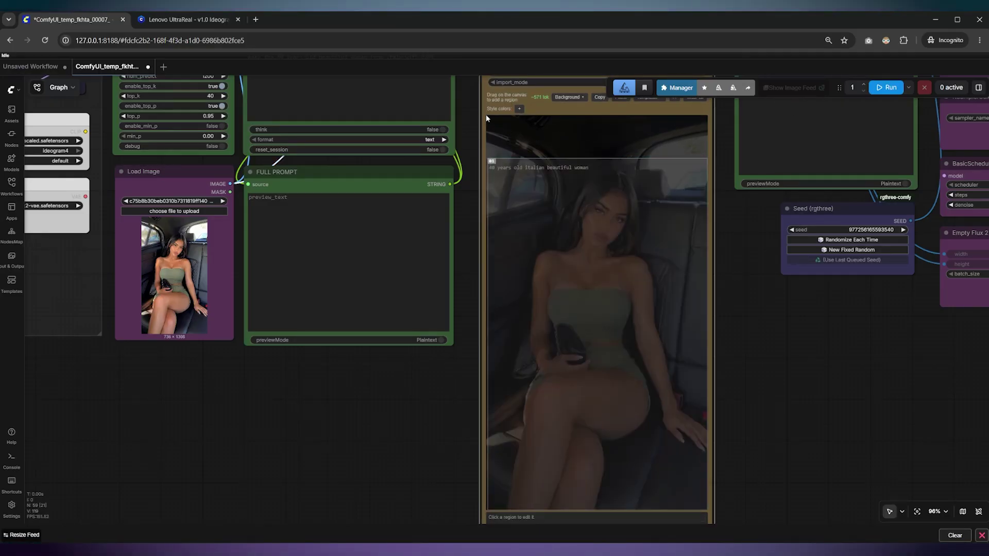
Draw a second region covering the whole Prompt Builder canvas and describe it as "fancy car backseat".
left_click_drag(486, 114, 747, 473)
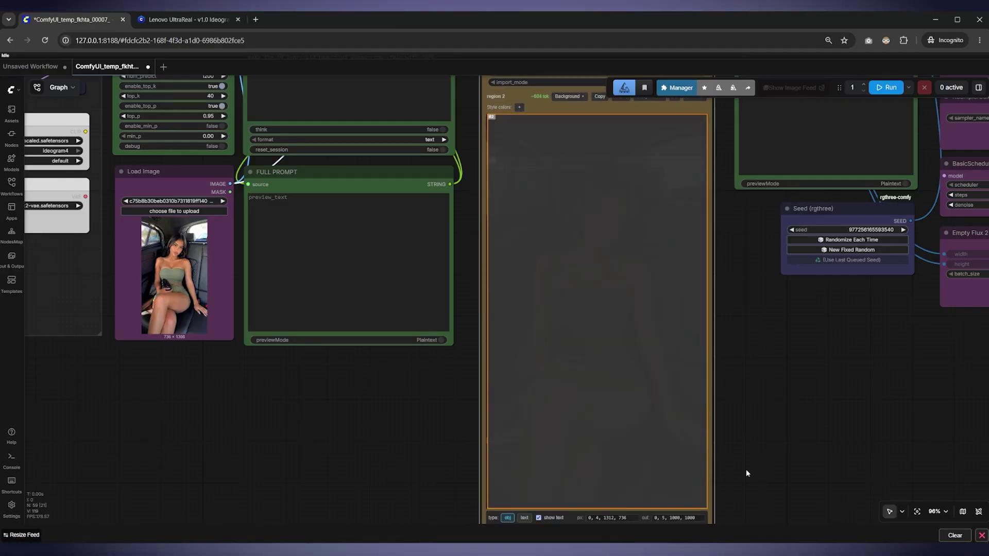
double_click(613, 141)
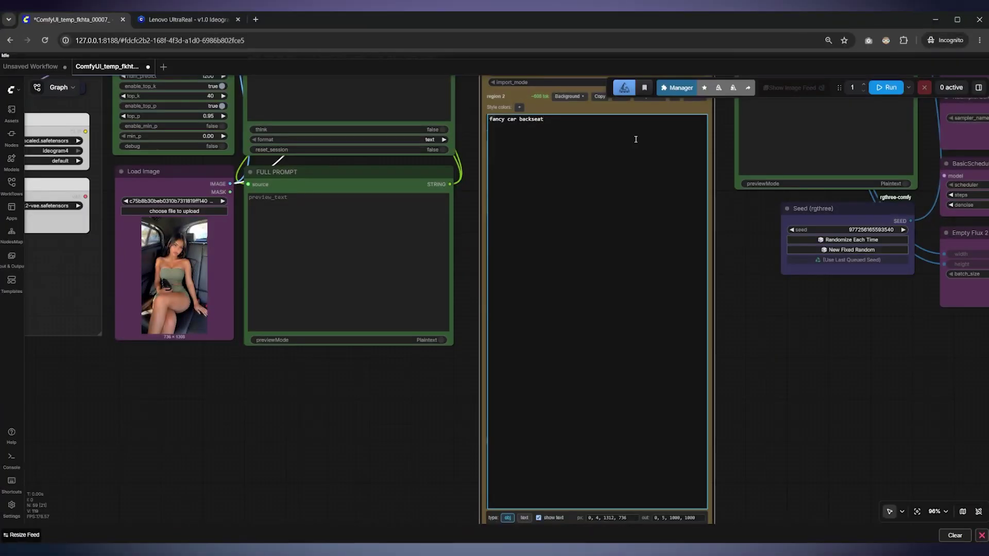
left_click(726, 191)
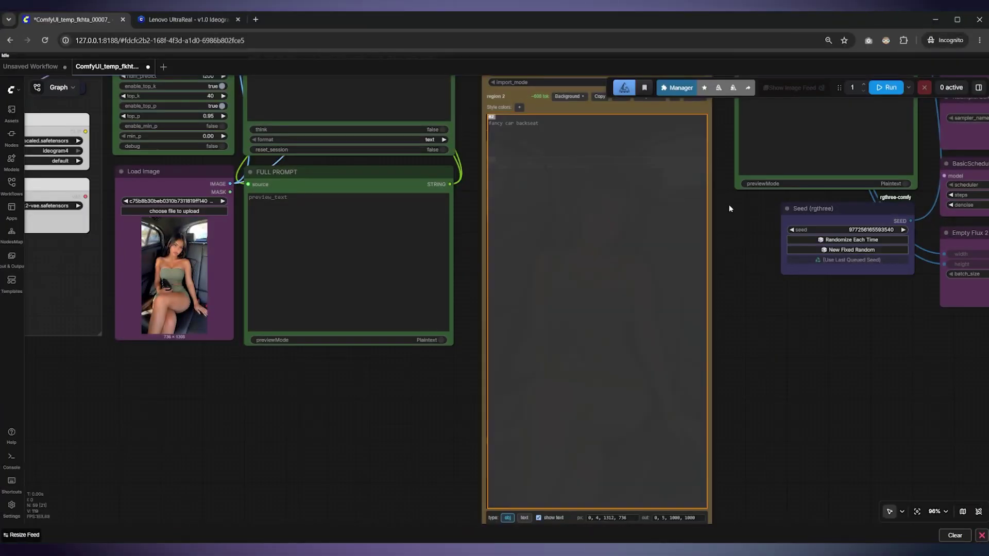
Run the workflow once and bring the whole node graph into view.
left_click(884, 89)
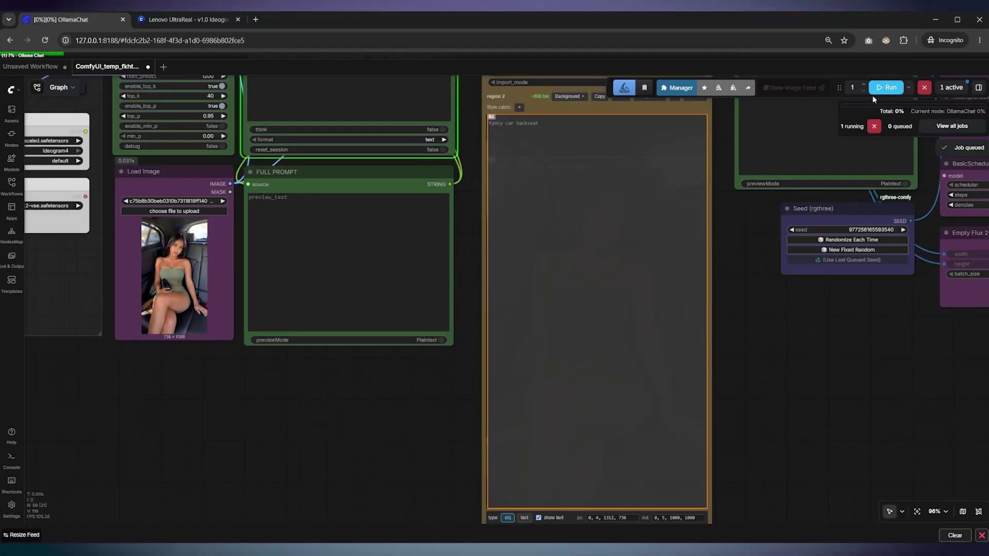
scroll(724, 196, "down", 7)
left_click_drag(628, 290, 513, 302)
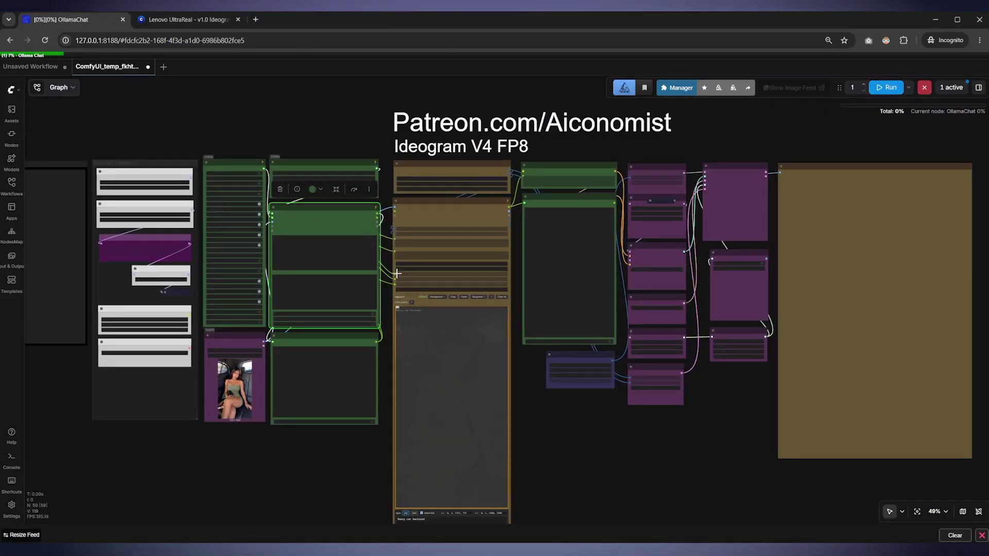
Examine the generated full prompt's sections: subject description, background, aesthetics, lighting and shot type.
scroll(197, 332, "up", 6)
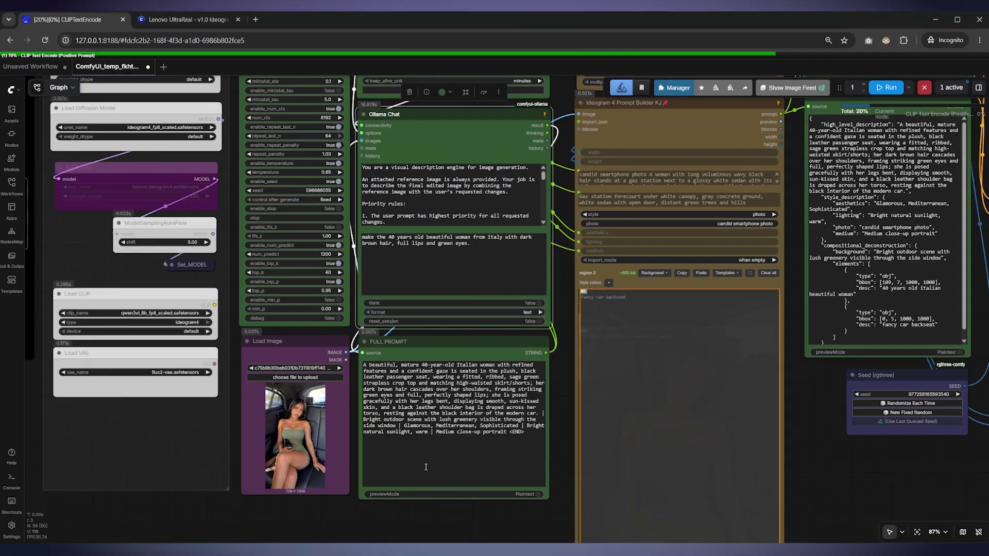
scroll(428, 515, "up", 7)
left_click_drag(628, 362, 650, 321)
left_click(375, 233)
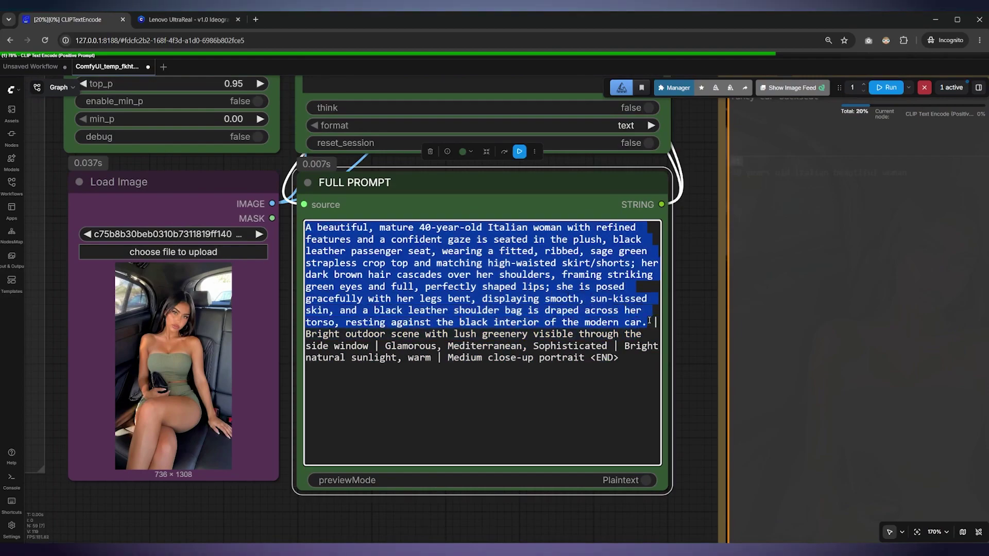
left_click_drag(306, 334, 444, 346)
left_click(466, 357)
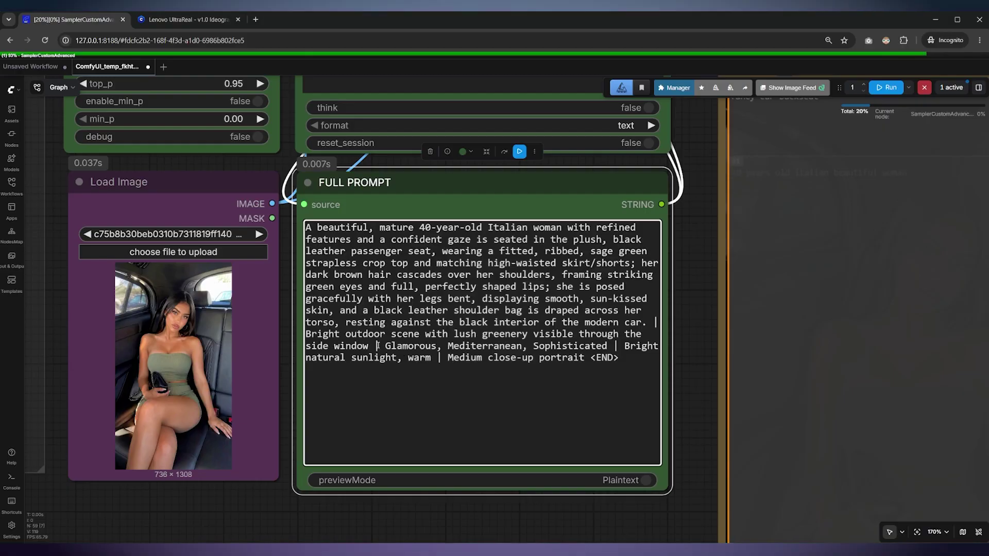
Examine the structured JSON prompt in the Preview as Text node, including its style description and both region elements.
scroll(392, 322, "down", 10)
scroll(516, 211, "up", 7)
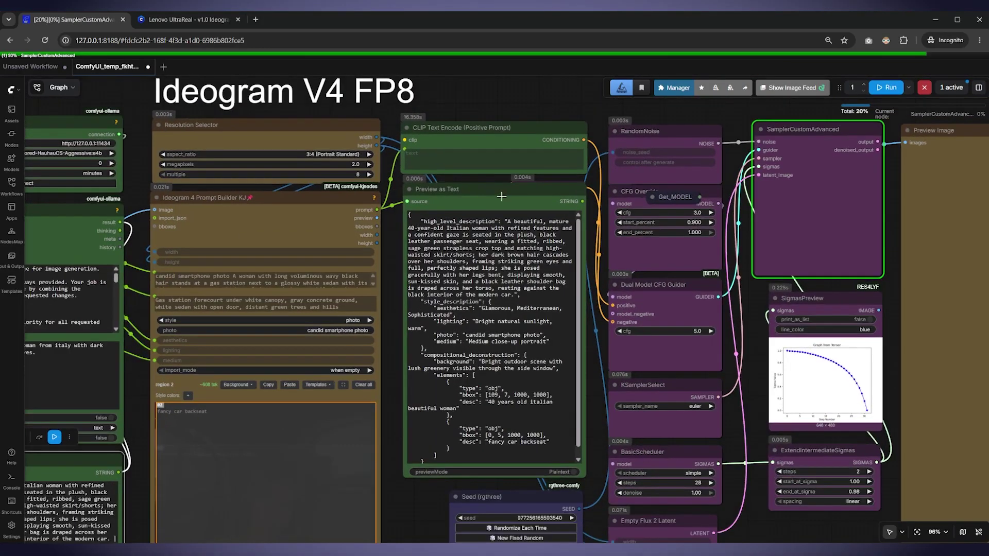
scroll(474, 251, "down", 1)
scroll(580, 421, "down", 3)
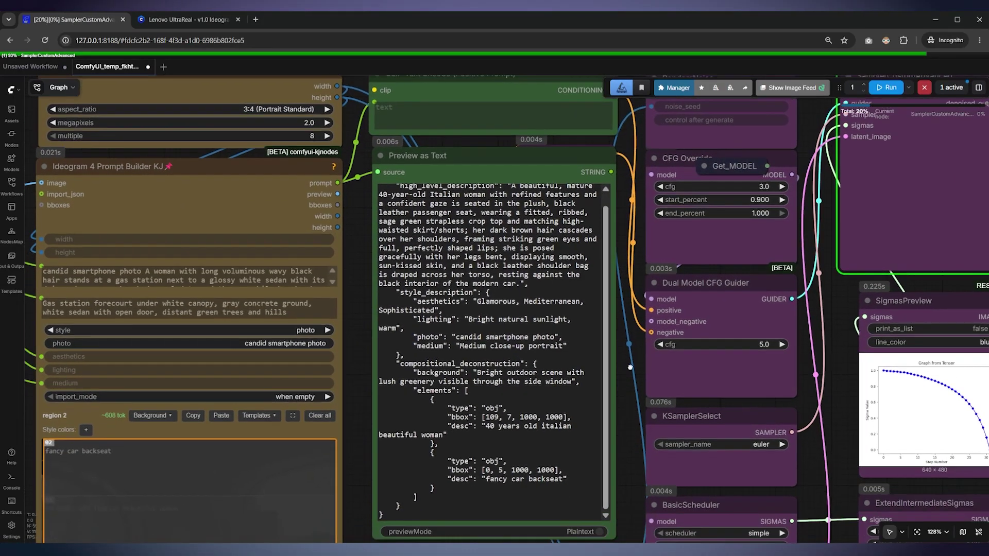
scroll(585, 446, "up", 1)
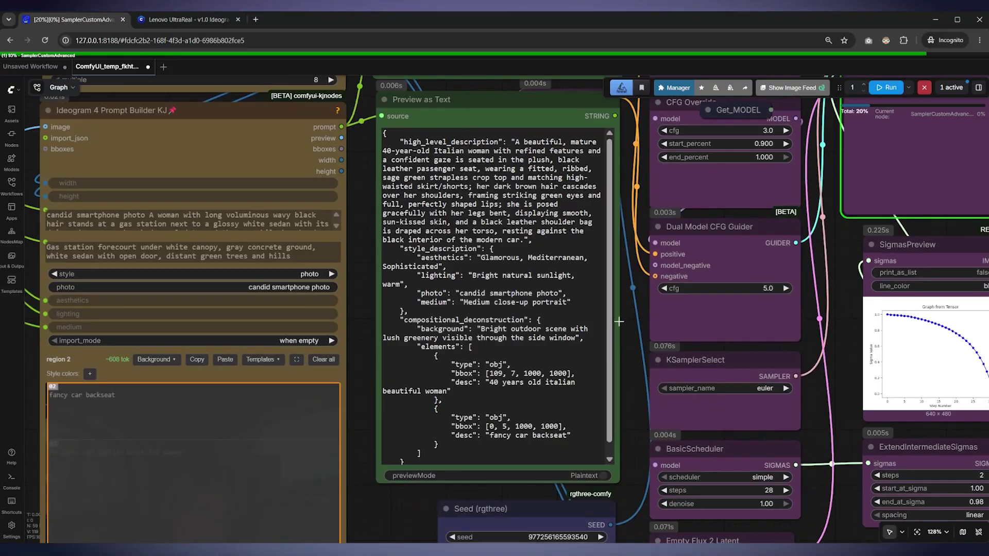
Inspect the generated image of the woman in the car and the Load LoRA node using lenovo_ideogram4.safetensors.
scroll(631, 308, "down", 6)
left_click_drag(774, 485, 491, 433)
scroll(524, 419, "down", 1)
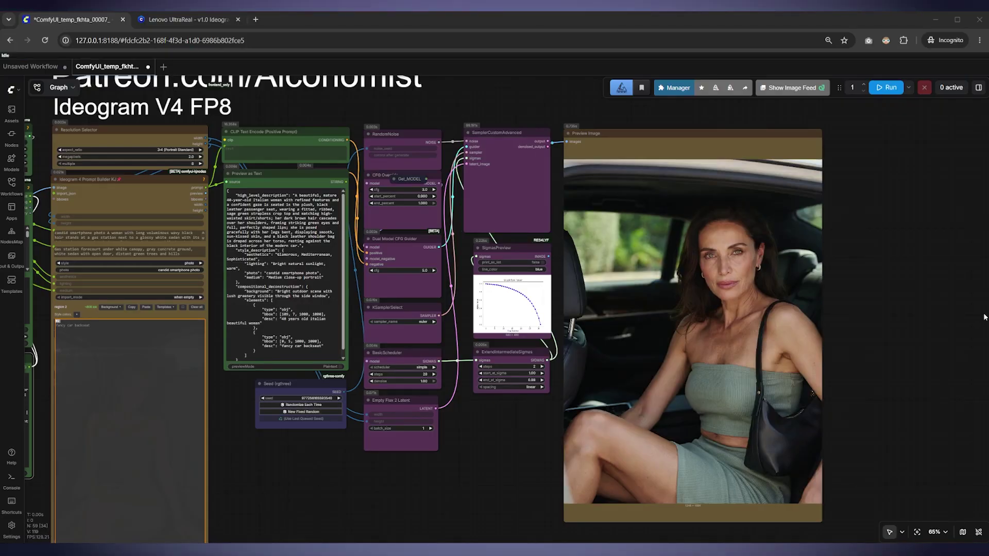
scroll(742, 463, "up", 2)
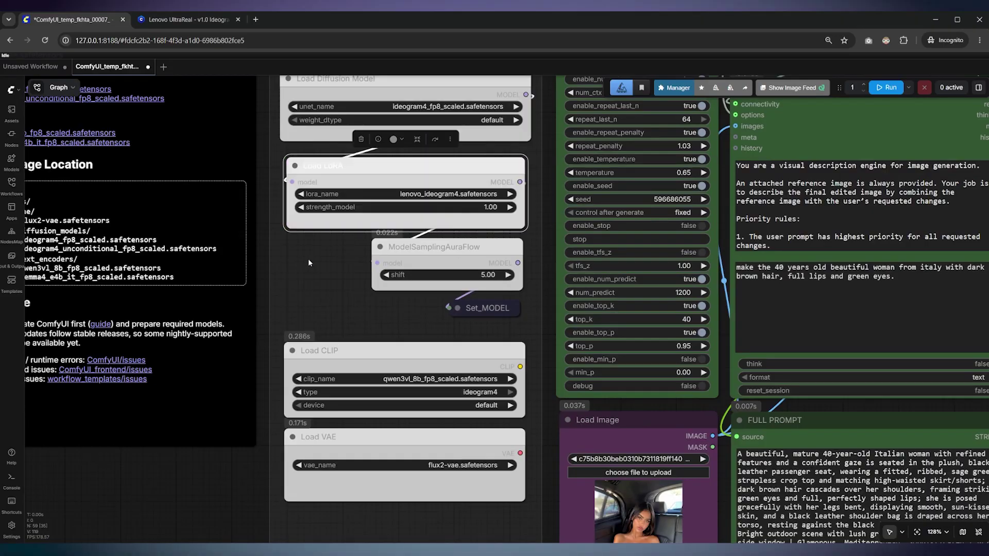
scroll(431, 174, "down", 12)
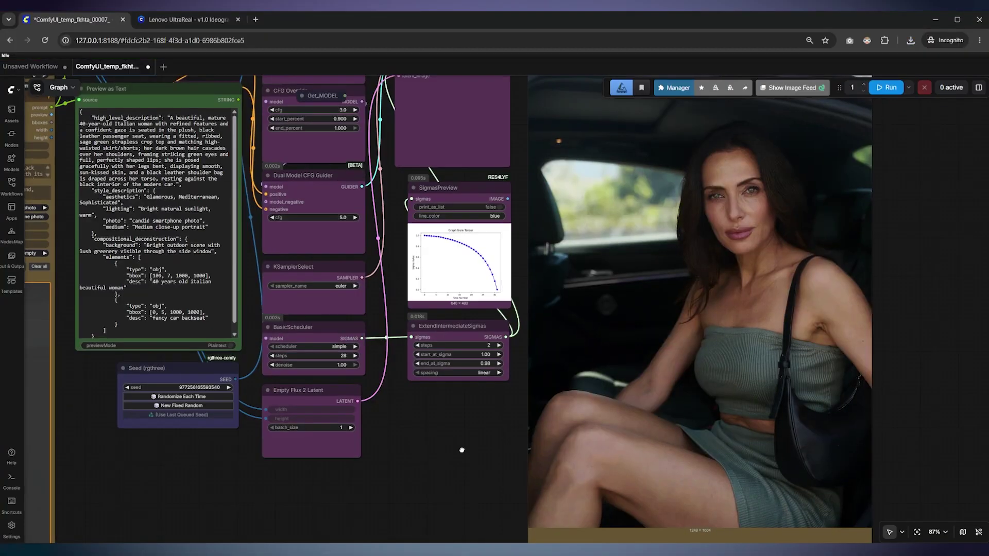
Examine the regenerated car portrait up close, checking the face, skin and car interior details.
left_click_drag(462, 450, 449, 452)
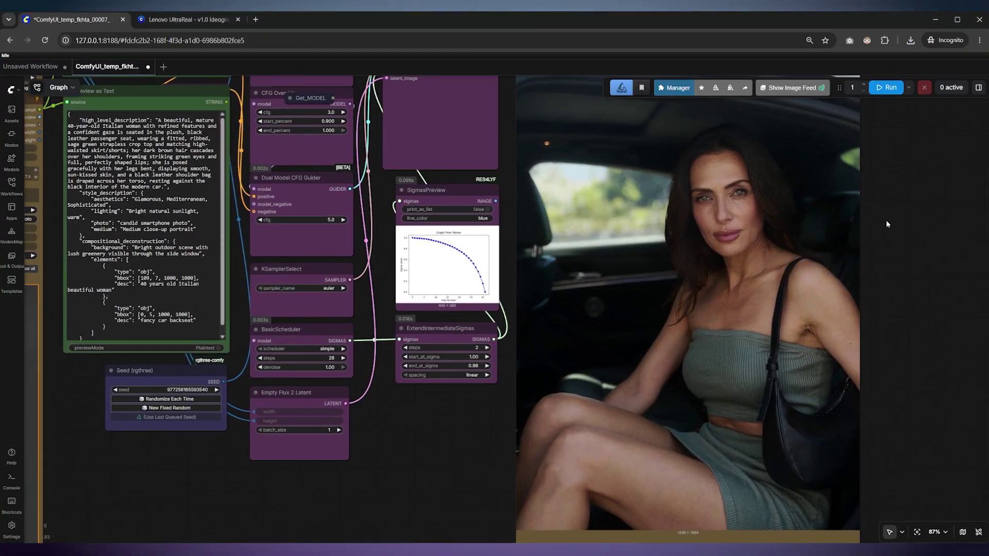
scroll(757, 204, "up", 8)
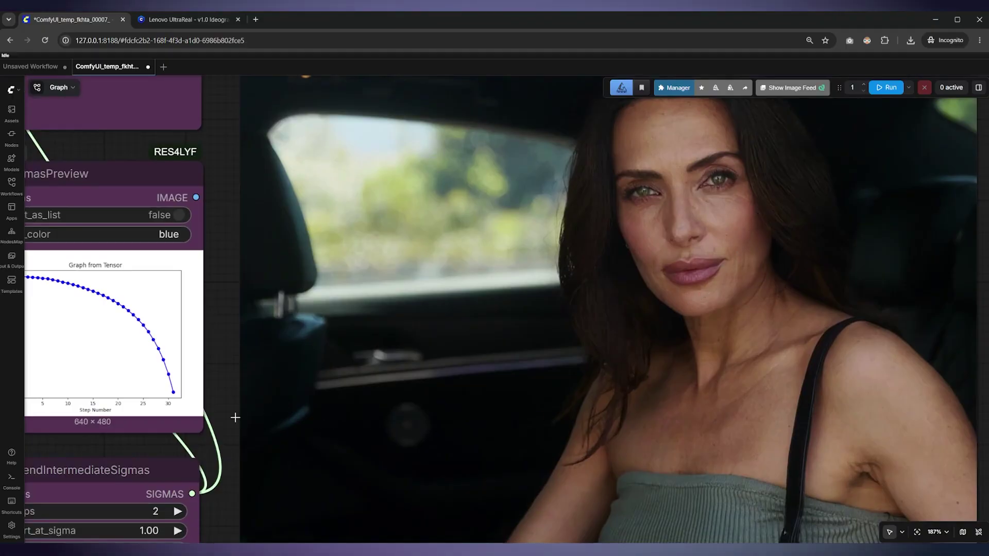
left_click_drag(224, 418, 234, 170)
left_click_drag(205, 466, 208, 503)
left_click_drag(219, 366, 212, 446)
left_click_drag(225, 265, 236, 466)
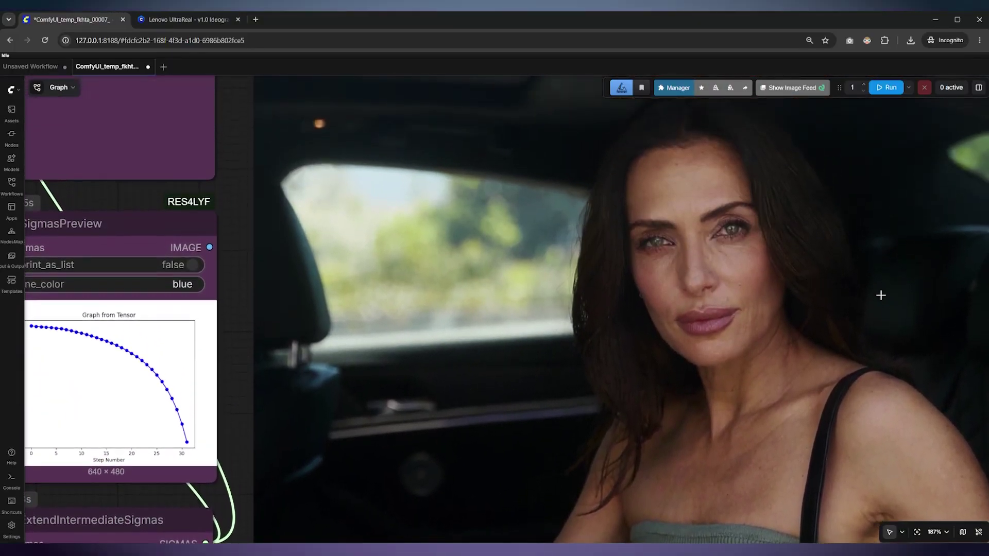
scroll(880, 295, "down", 15)
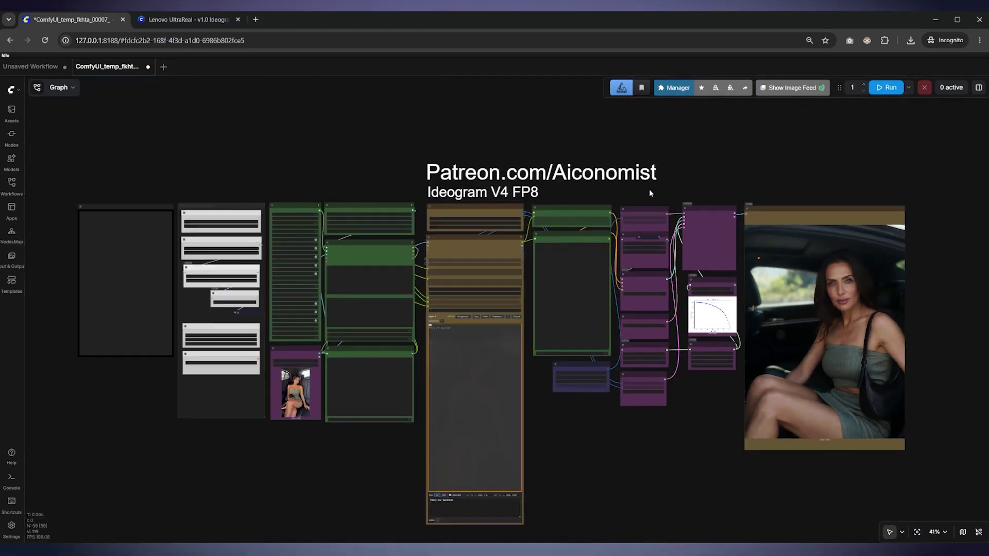
Load the mirror selfie of the woman in the red jersey as reference photo and delete the "fancy car backseat" region.
left_click_drag(649, 192, 663, 181)
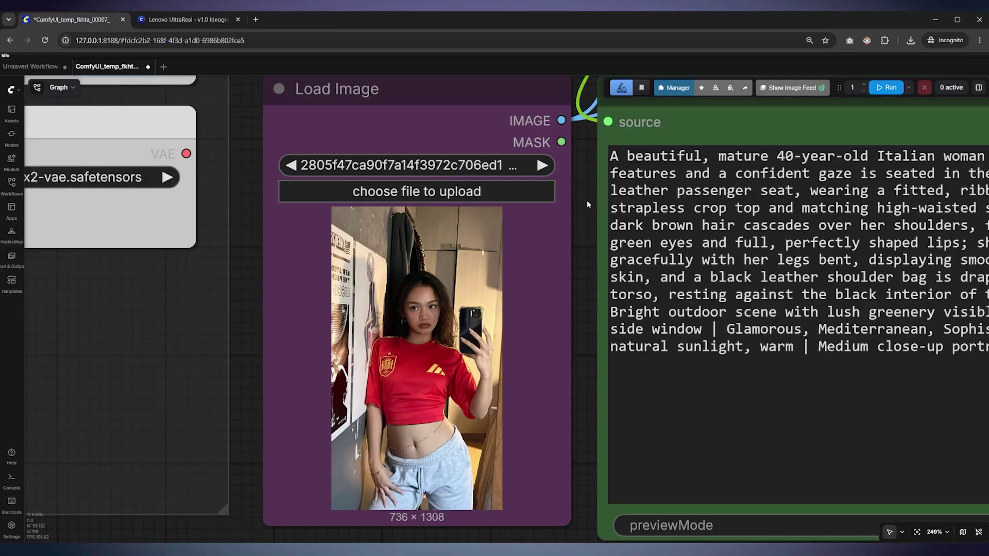
scroll(587, 199, "right", 10)
scroll(340, 271, "down", 9)
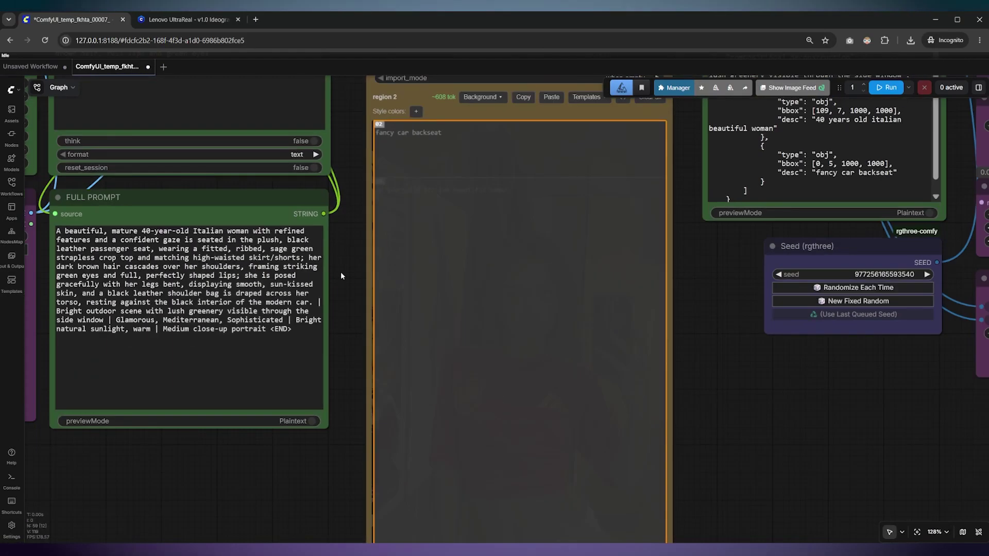
left_click_drag(483, 146, 468, 327)
left_click(526, 236)
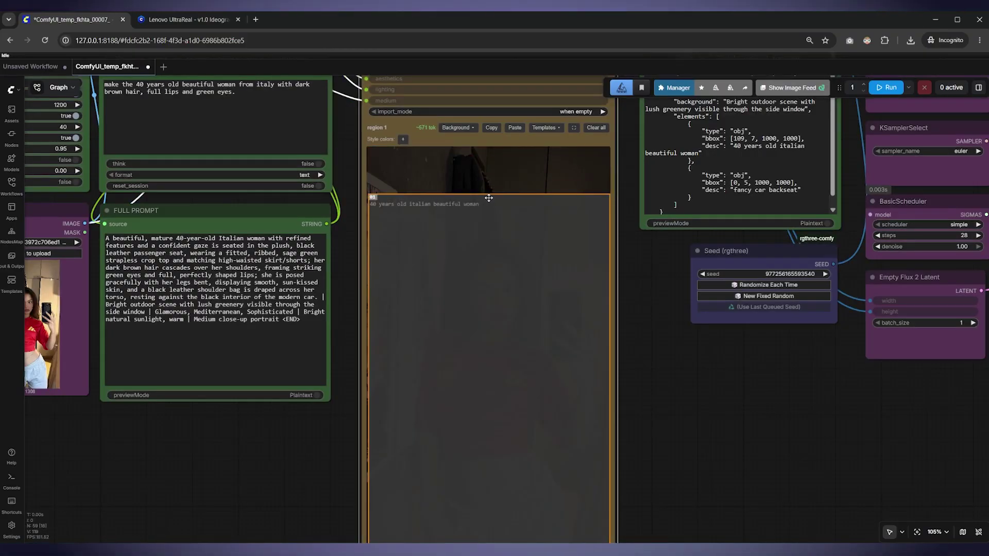
Lower the remaining region's upper edge and describe it as "mirror selfie of a beautiful young spanish woman with dark brown long hair.".
left_click_drag(489, 195, 489, 244)
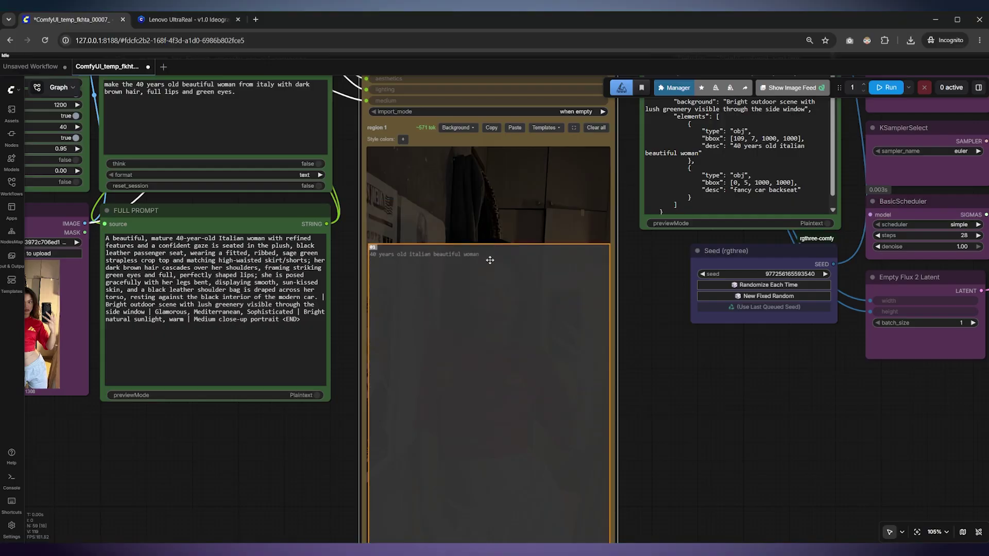
double_click(490, 263)
type("mirror selfie")
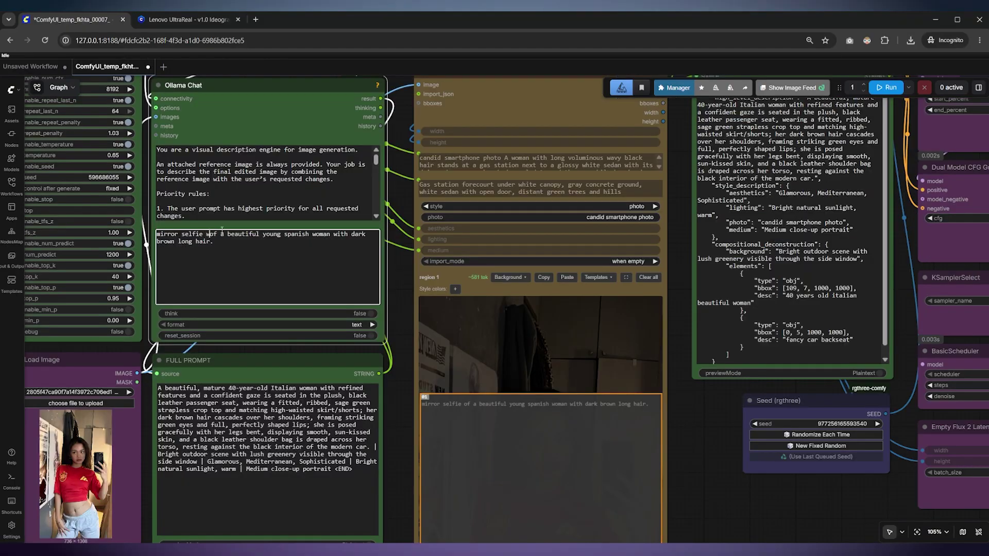
Set the Ollama Chat prompt to "mirror selfie with iphone 16 of a beautiful young spanish woman with dark brown long hair.".
type("with iphone 16")
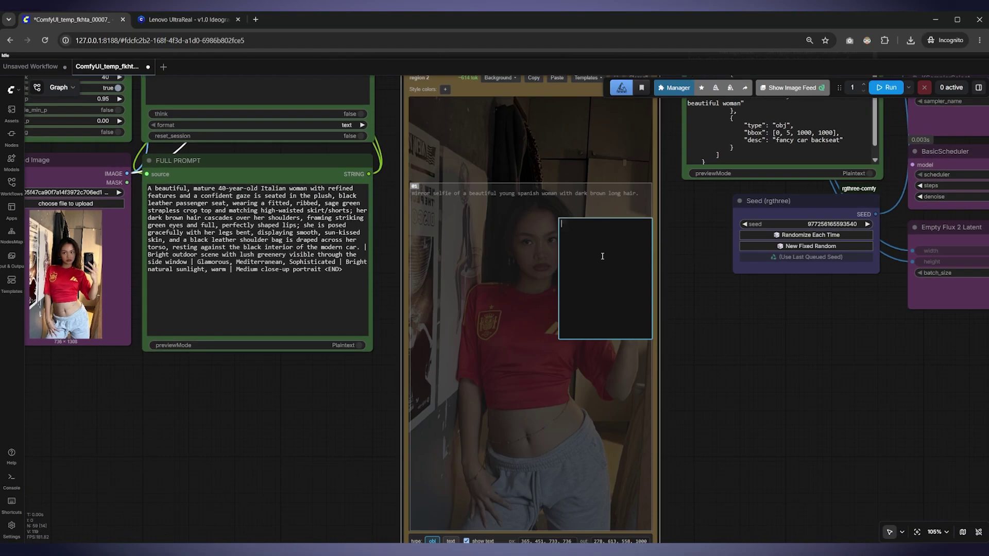
Draw a second region around the phone and hand, described as "holding a black iphone 16 with her hand. red polished nails".
type("holding a black iphone 16 with her hand. manicure")
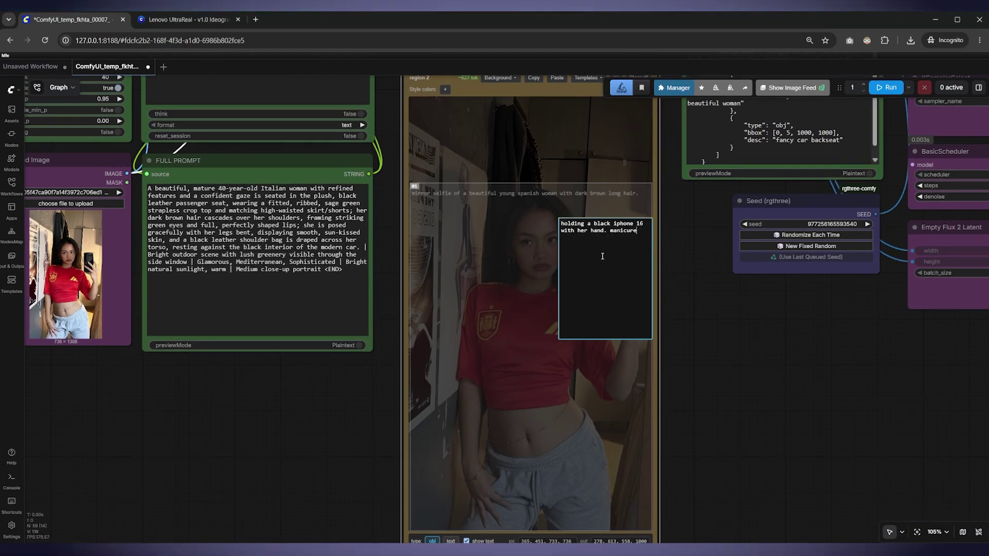
key("ctrl+BackSpace")
type("red polished")
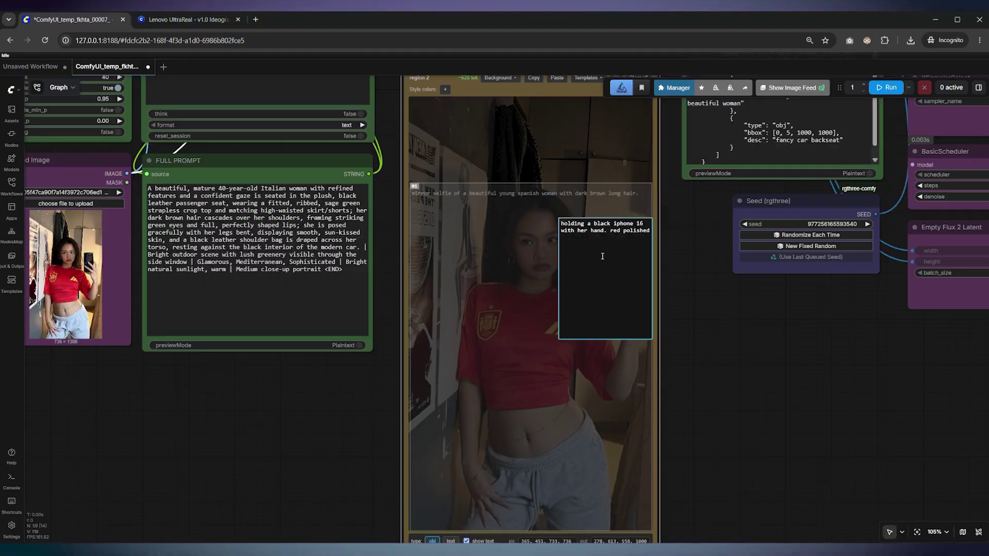
Draw a third region around the woman's torso and describe it as "crop top a red spanish national team adidas jersey.".
left_click_drag(446, 268, 630, 438)
type("crop top spanish national team adidas jerset")
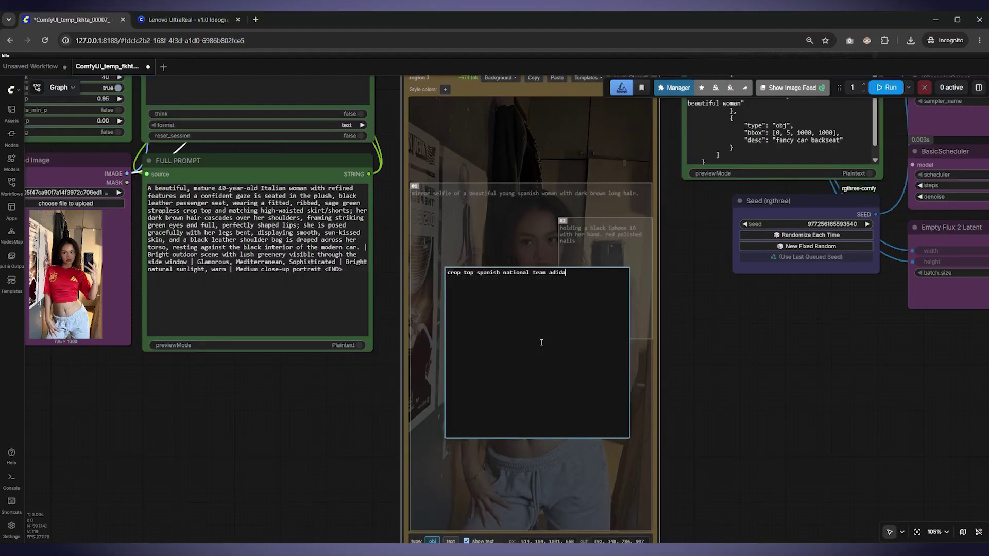
key("BackSpace")
type("y.")
key("ctrl+Left")
key("ctrl+Left")
key("ctrl+Left")
key("ctrl+Left")
key("ctrl+Left")
type("a red")
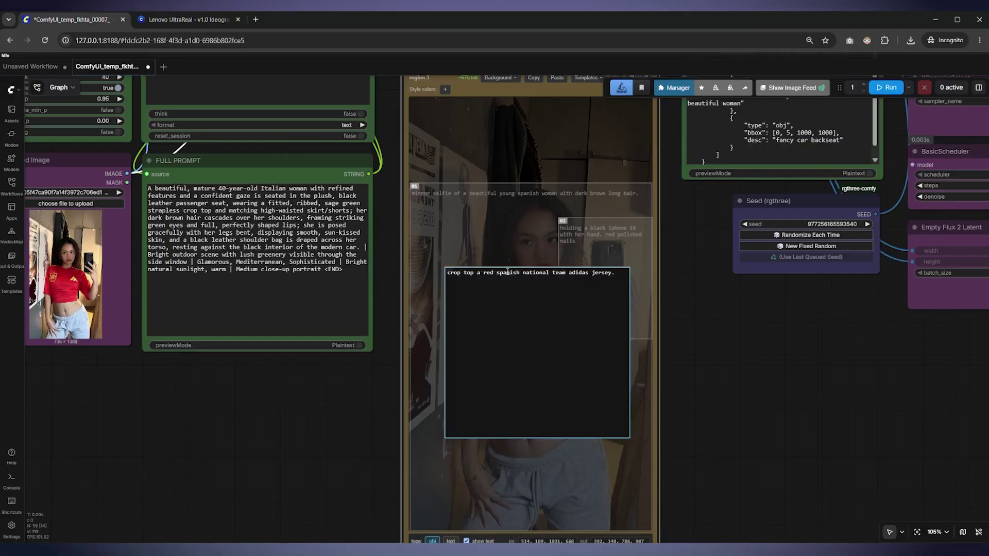
key("Return")
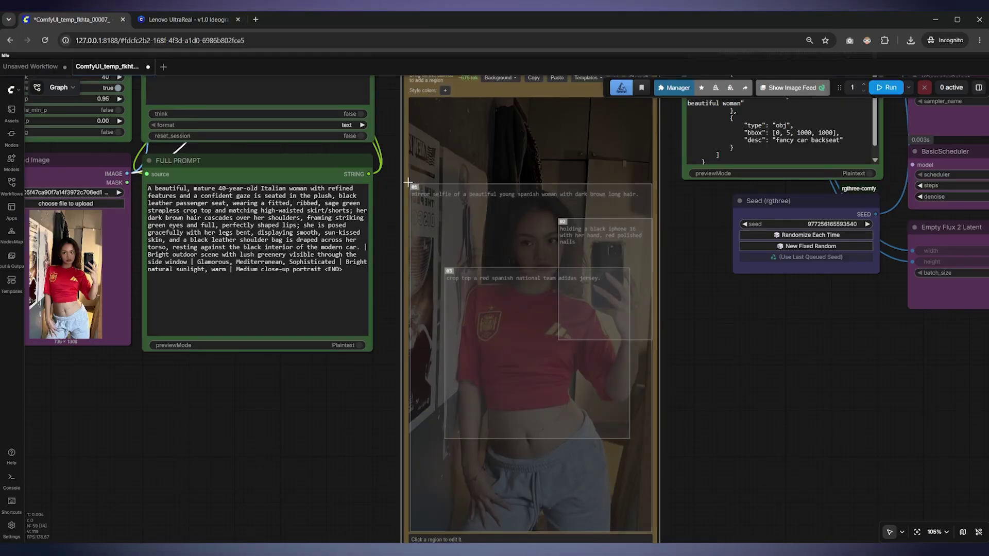
Run the workflow with the three regions and inspect the generated mirror selfie.
scroll(698, 360, "down", 10)
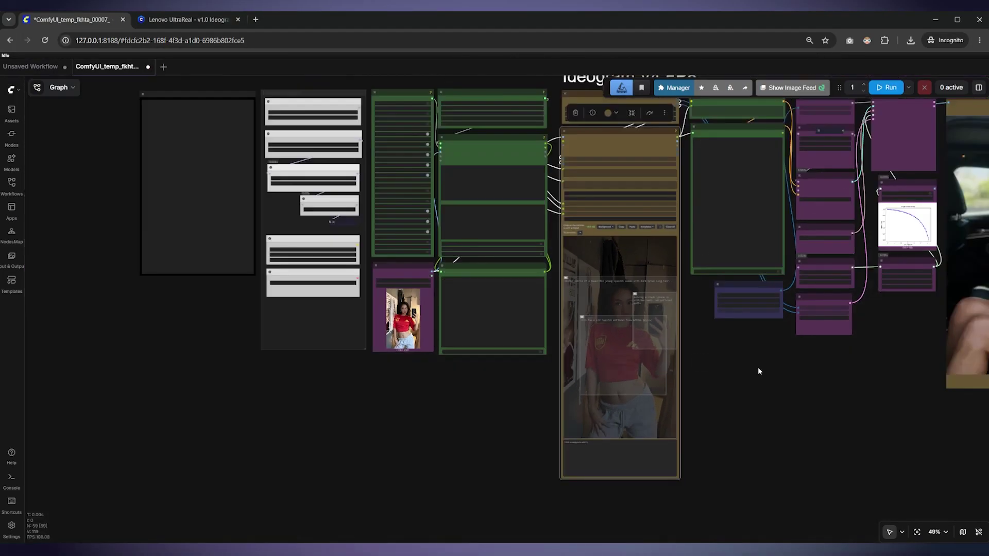
left_click(896, 83)
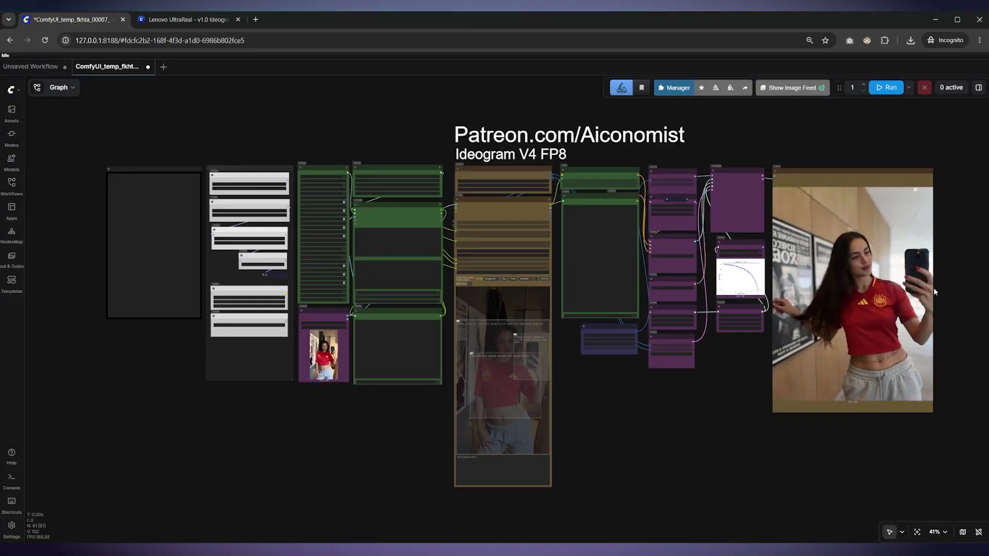
scroll(946, 301, "up", 9)
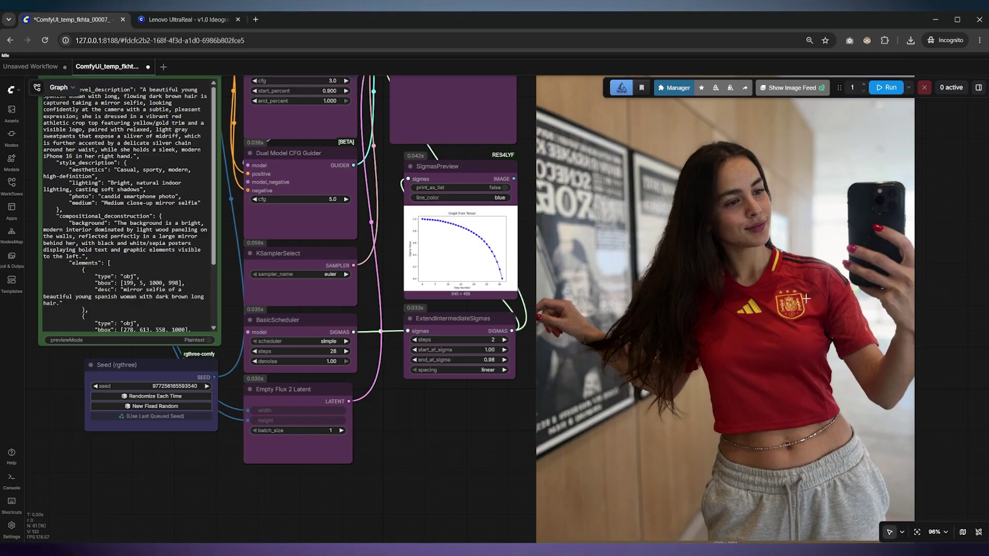
Set a new fixed random seed, run the workflow again and bring the whole node graph into view.
left_click(165, 406)
left_click(887, 87)
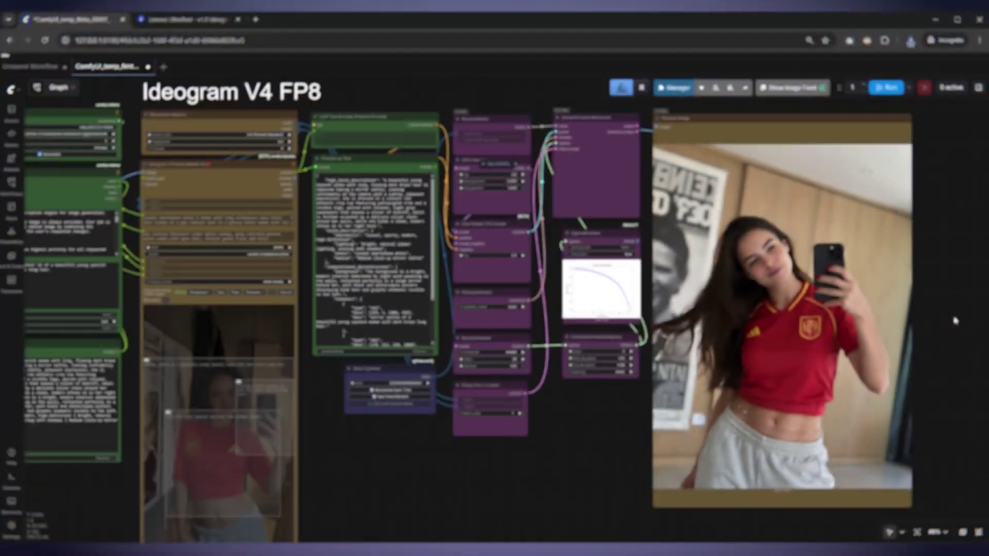
scroll(955, 321, "down", 5)
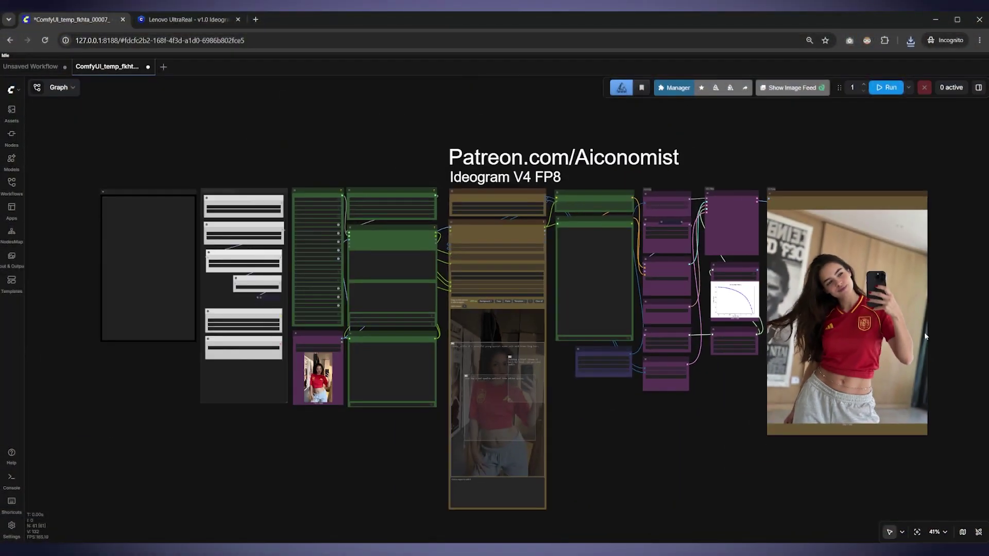
left_click_drag(676, 425, 689, 425)
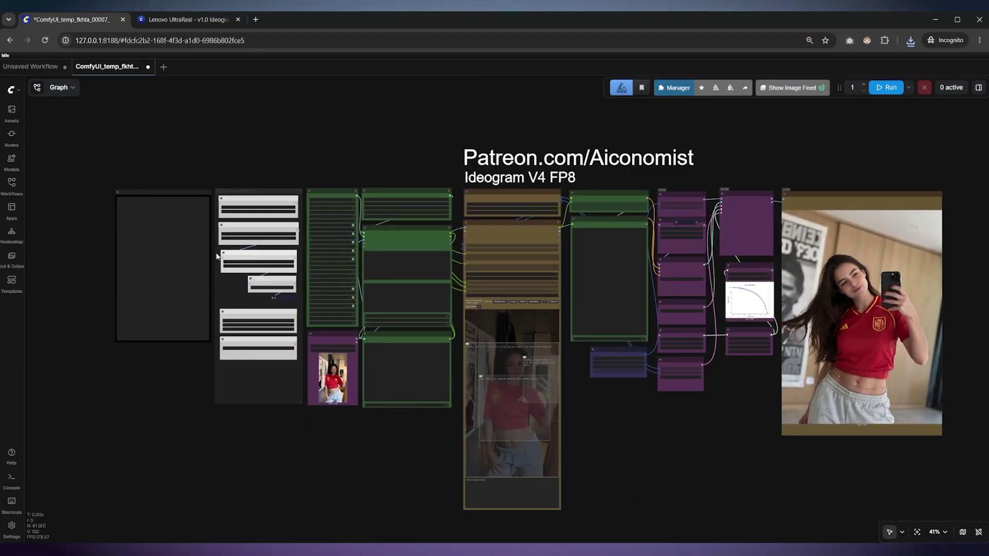
Load the LoRA bonnie_ideogram_000002000.safetensors and set its model strength to 0.60.
scroll(222, 227, "up", 15)
left_click(368, 273)
type("bonn")
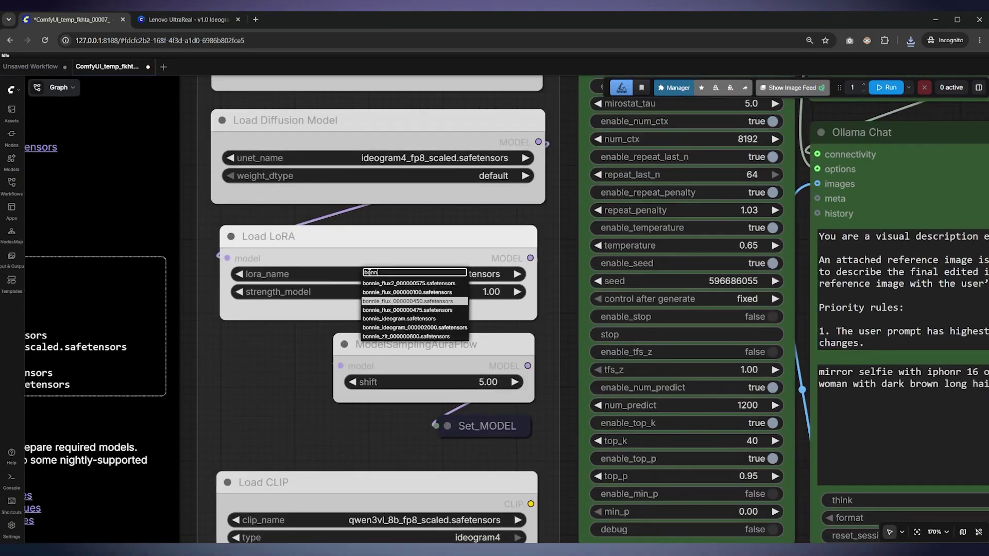
key("Down")
key("Down")
key("Down")
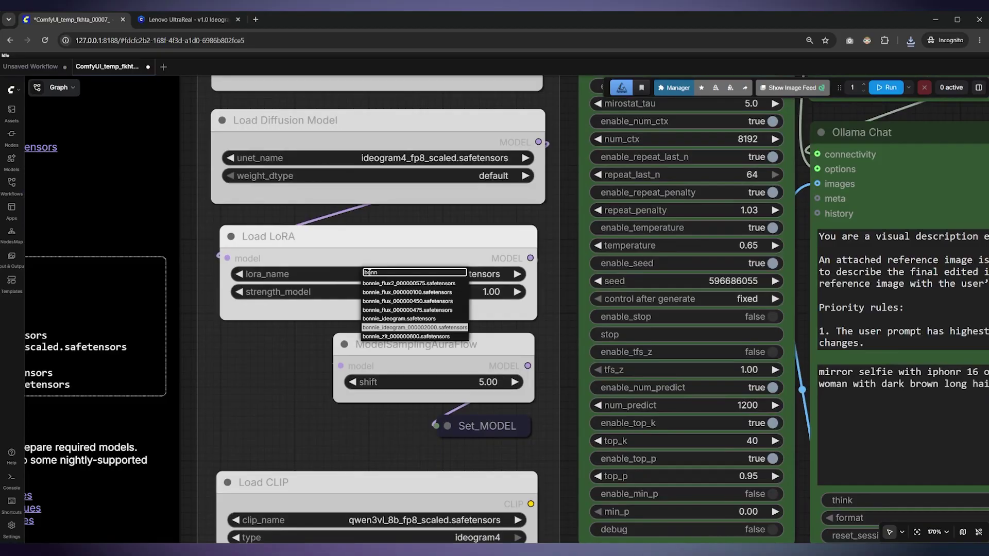
key("Return")
left_click(470, 291)
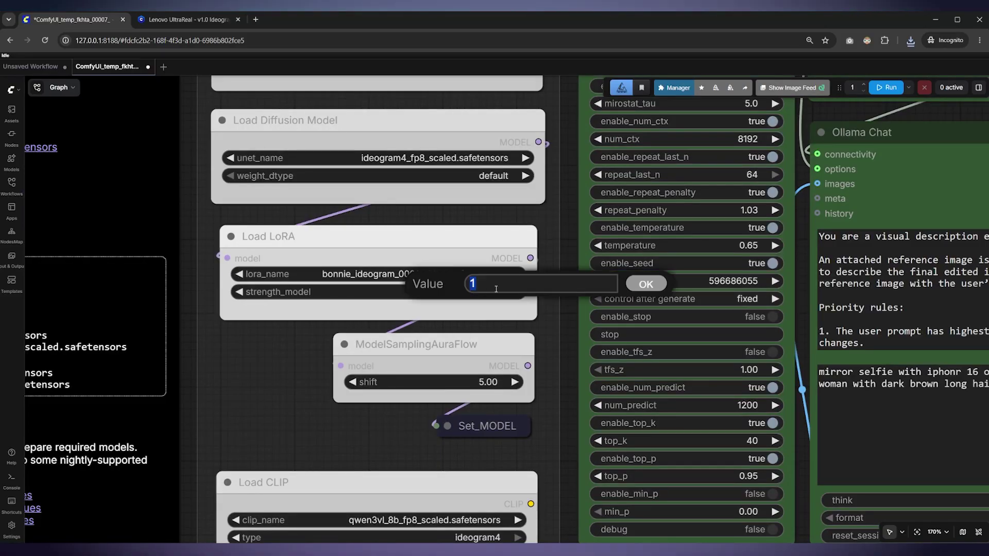
key("Return")
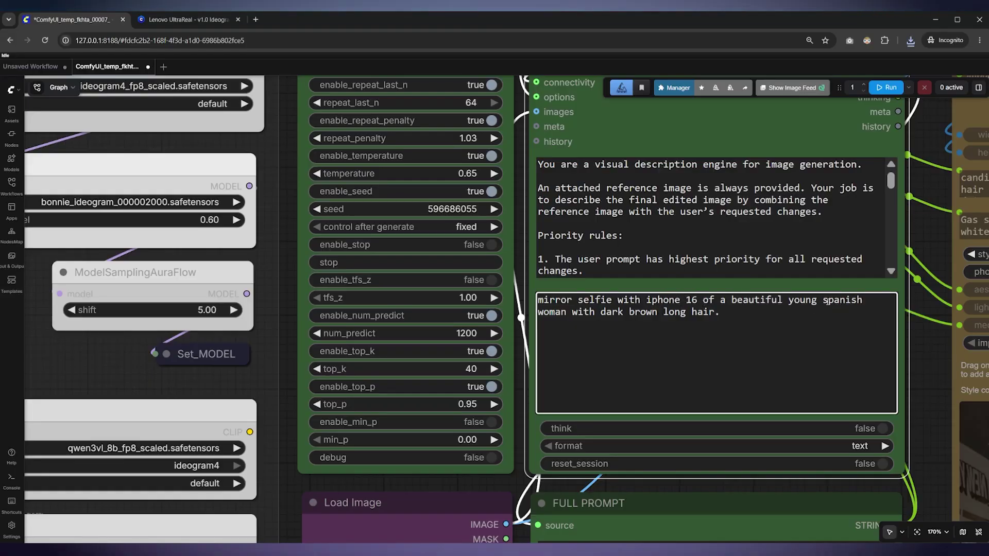
Change the Ollama Chat prompt to "mirror selfie with iphone 16 of a beautiful young redhead woman b0nnie.", removing the hair description.
double_click(826, 300)
type("redhead")
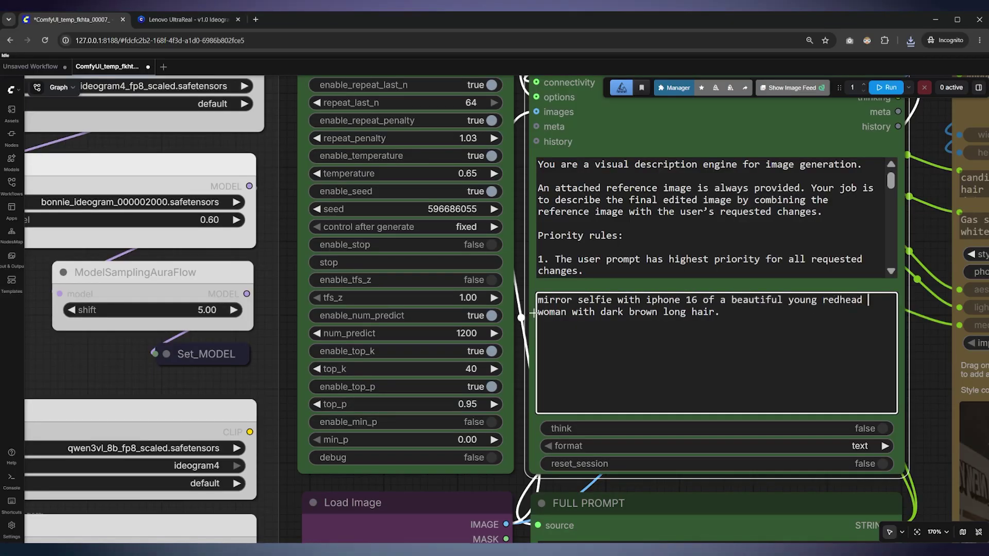
type("b")
type("onnie")
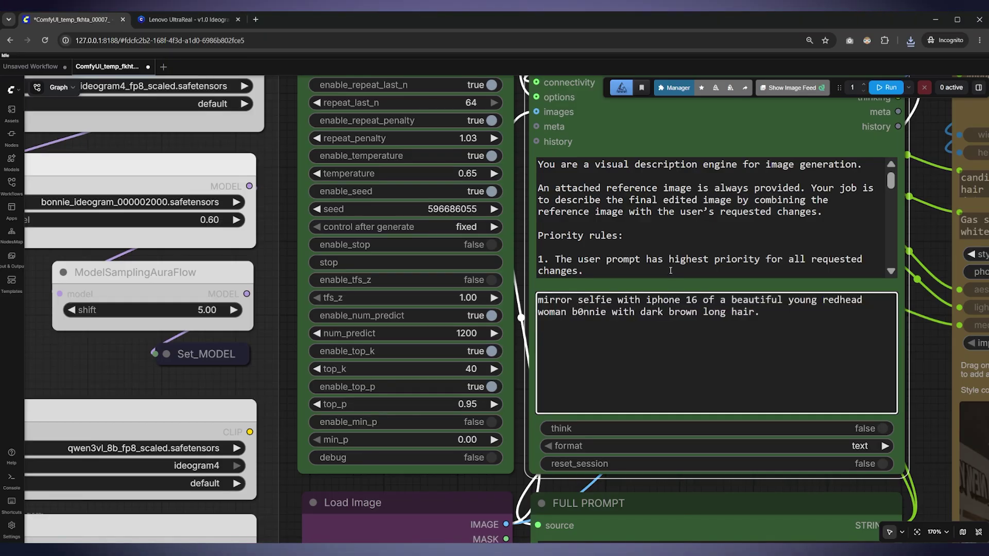
left_click_drag(760, 313, 607, 314)
key("BackSpace")
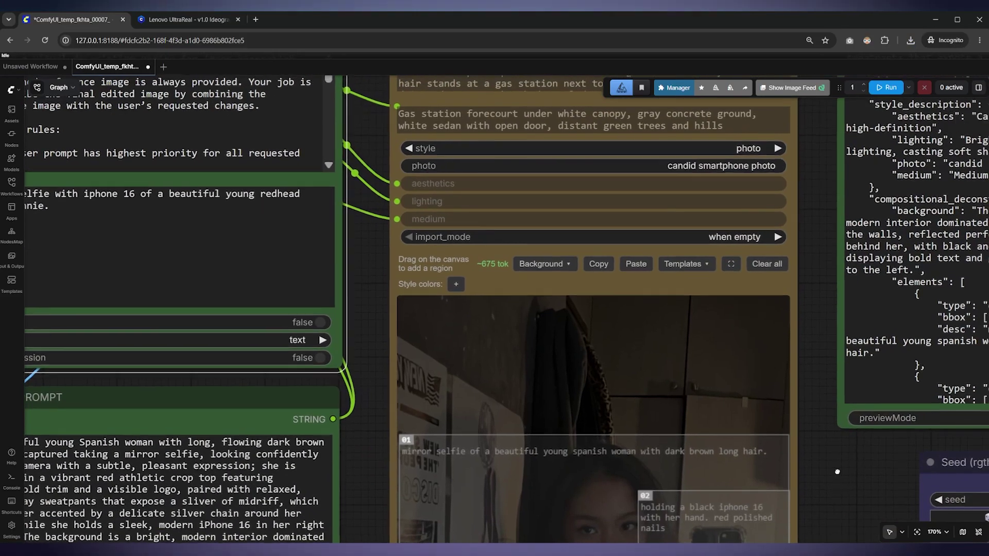
scroll(837, 471, "down", 2)
left_click(258, 235)
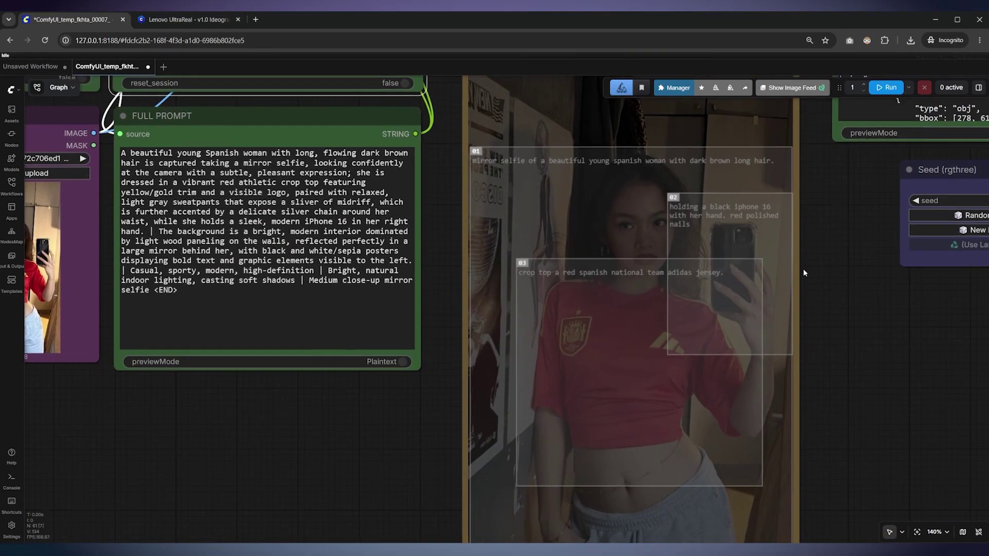
Change region 1's prompt to "b0nnie mirror selfie of a beautiful young redhead woman.", removing the hair description.
triple_click(641, 154)
double_click(641, 154)
type("redhead")
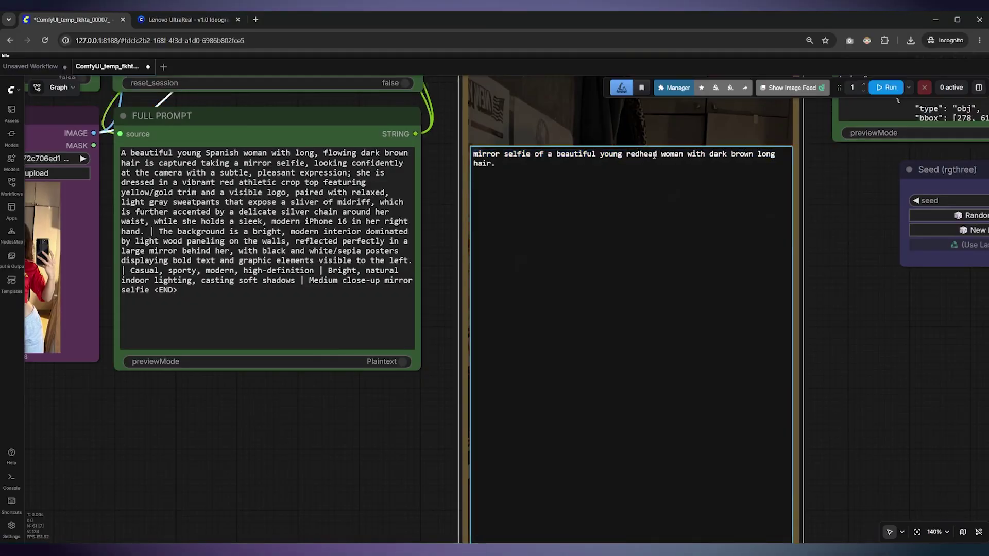
key("ctrl+Home")
type("b0nnie")
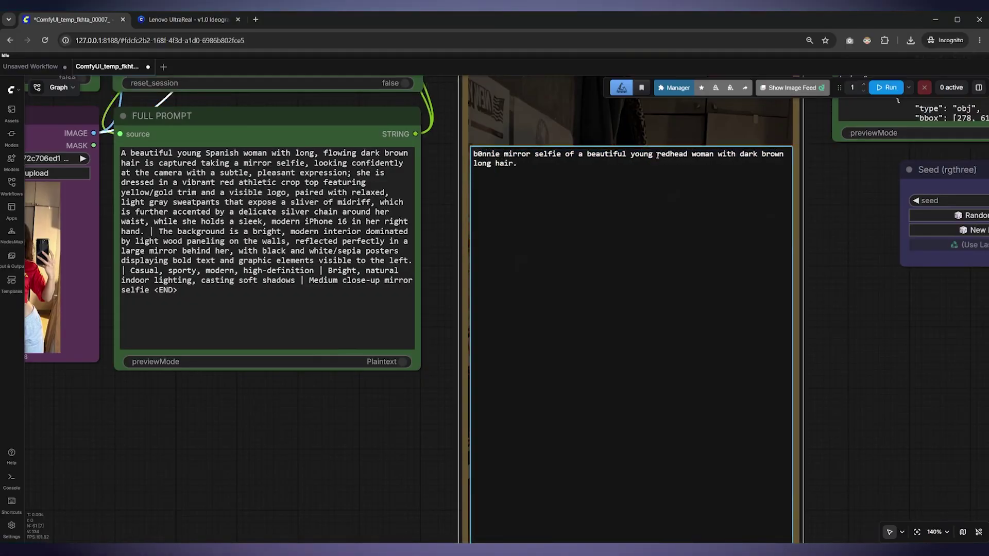
left_click_drag(714, 154, 515, 164)
key("BackSpace")
left_click(836, 270)
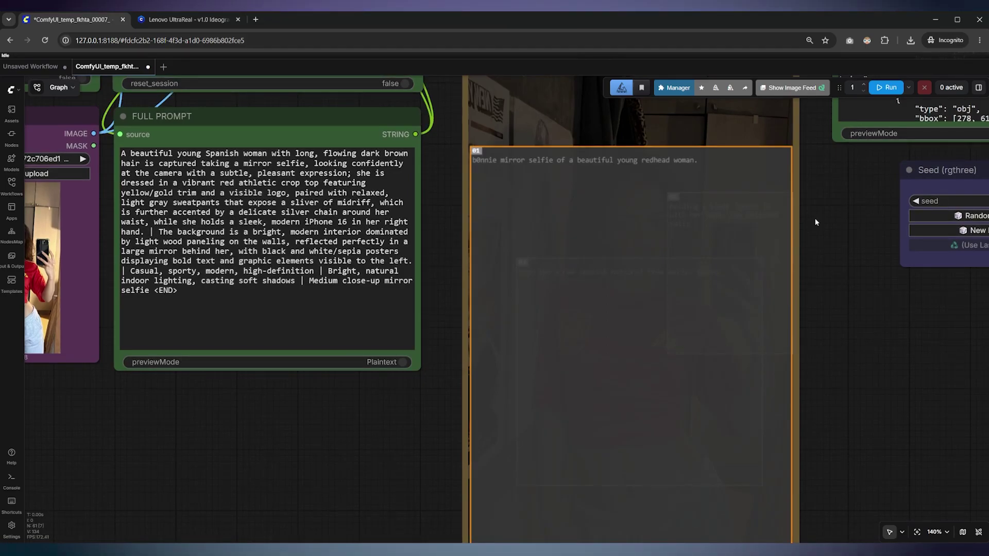
Run the workflow with the redhead prompt and inspect the generated mirror selfie up close.
left_click(885, 90)
scroll(838, 280, "down", 10)
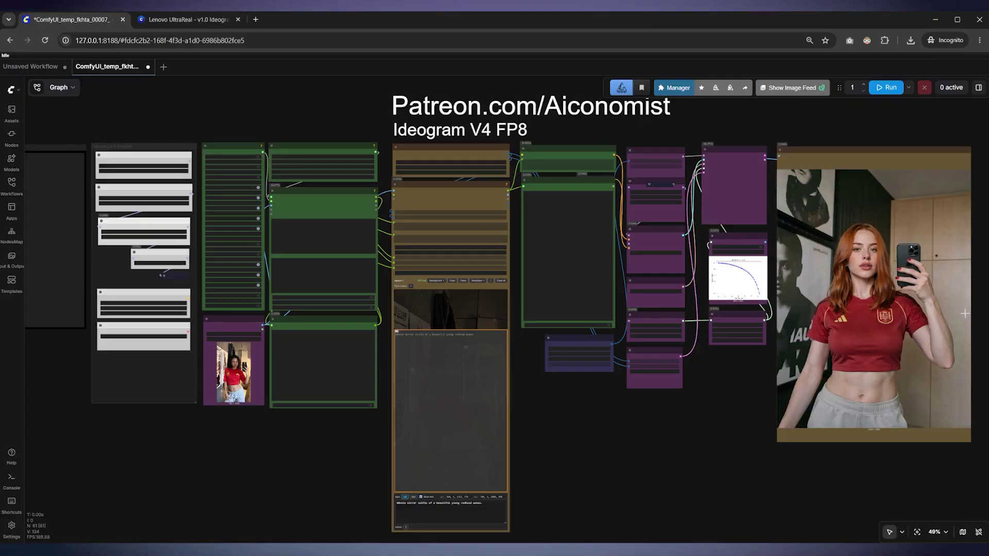
scroll(964, 313, "up", 7)
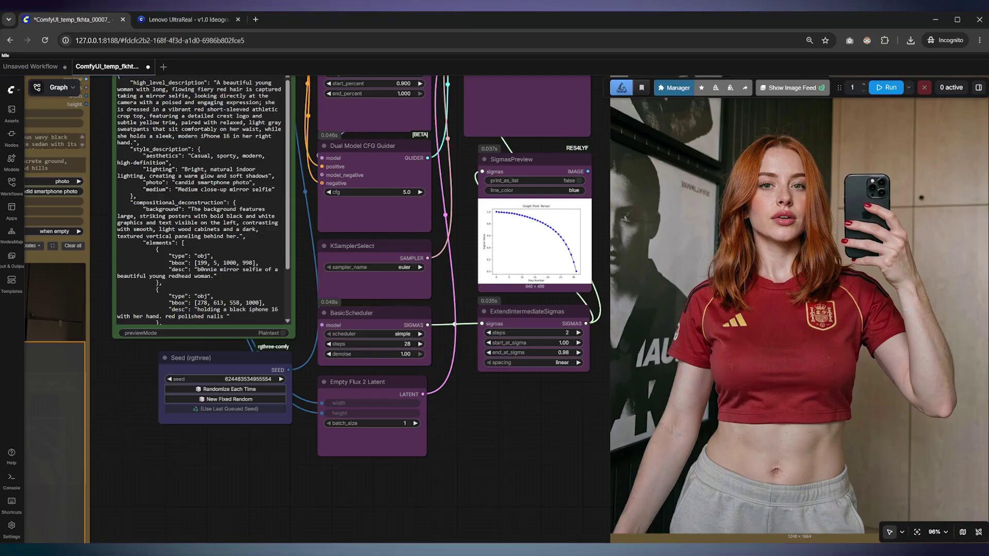
scroll(478, 430, "down", 10)
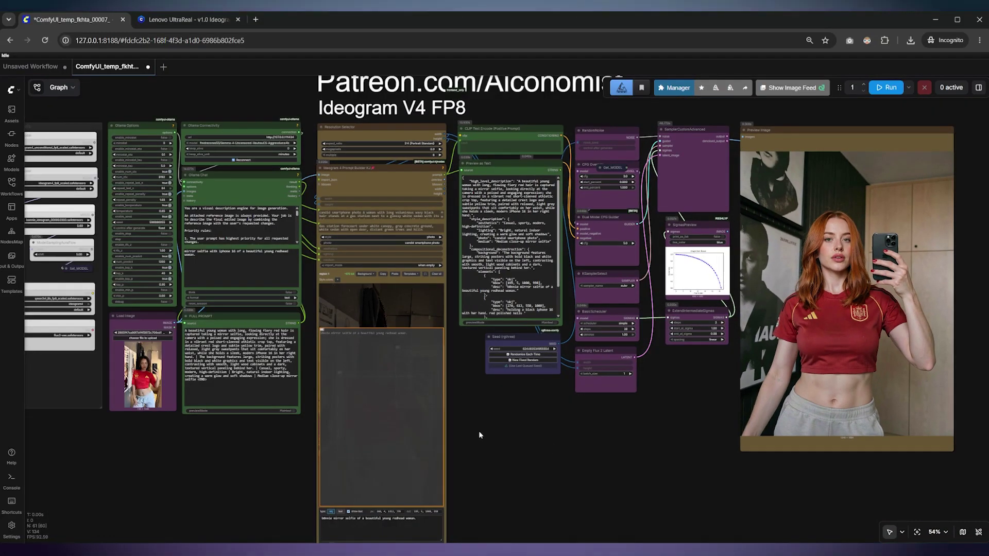
Add "smiling." to the end of region 1's prompt.
scroll(478, 430, "up", 15)
double_click(433, 261)
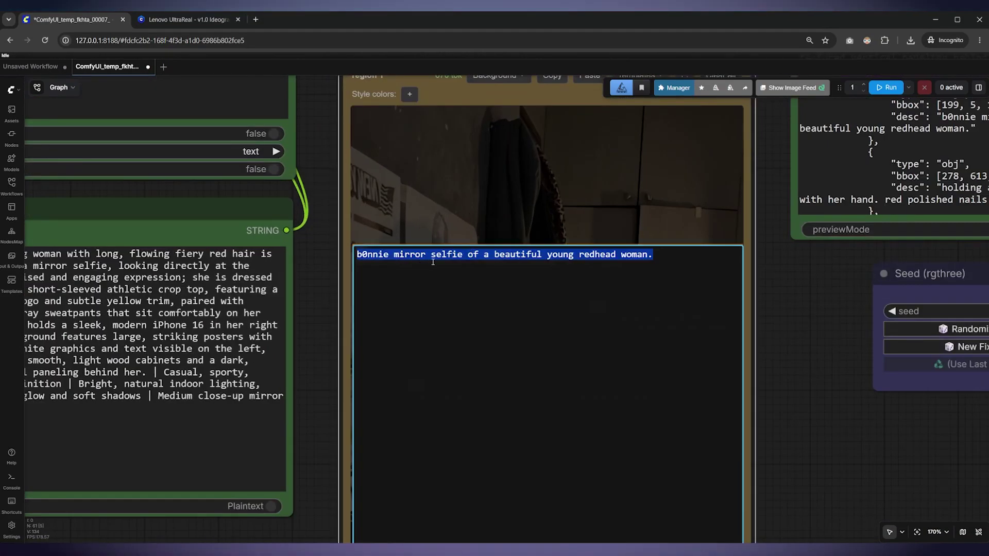
left_click(654, 254)
type("smilin")
type("g.")
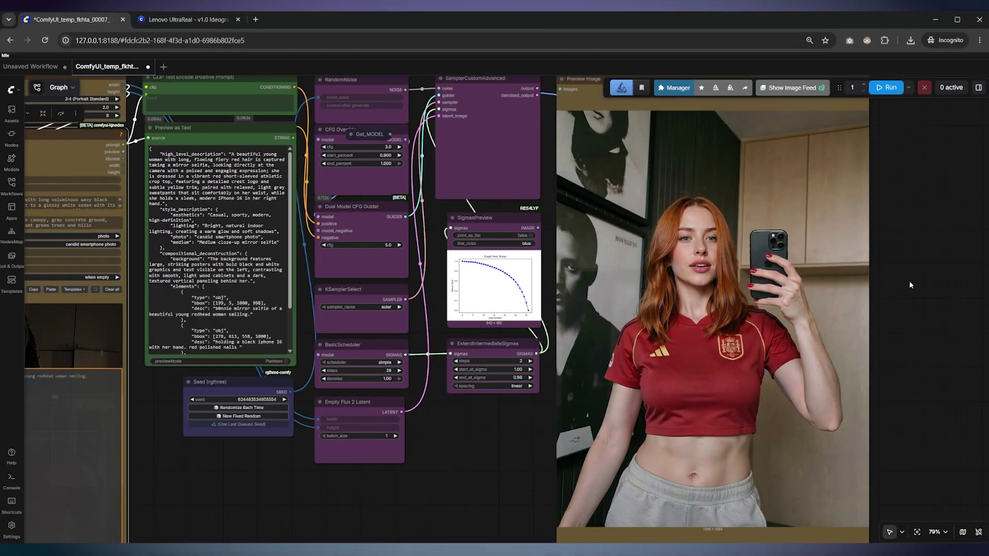
Move the nodes below Load LoRA down, place a duplicate of Load LoRA in the gap and connect its model output to ModelSamplingAuraFlow.
scroll(909, 283, "down", 3)
scroll(908, 283, "up", 5)
scroll(191, 247, "up", 5)
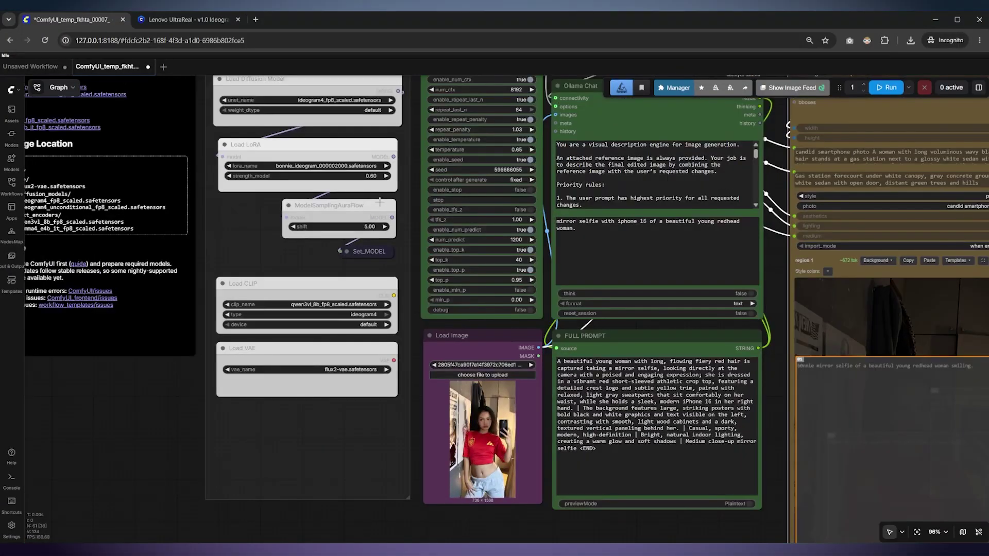
left_click_drag(399, 193, 291, 412)
left_click_drag(355, 216, 355, 300)
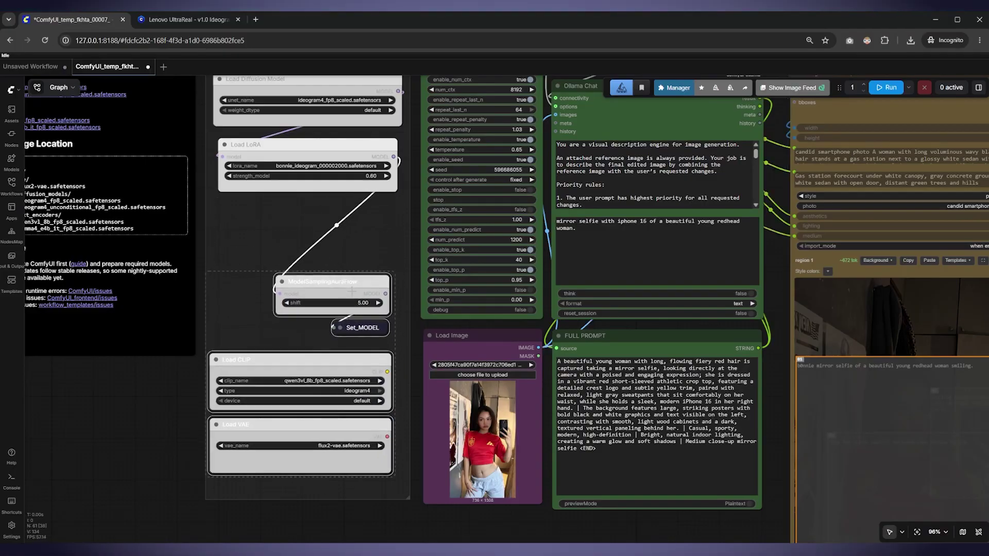
left_click_drag(362, 157, 362, 220, "alt")
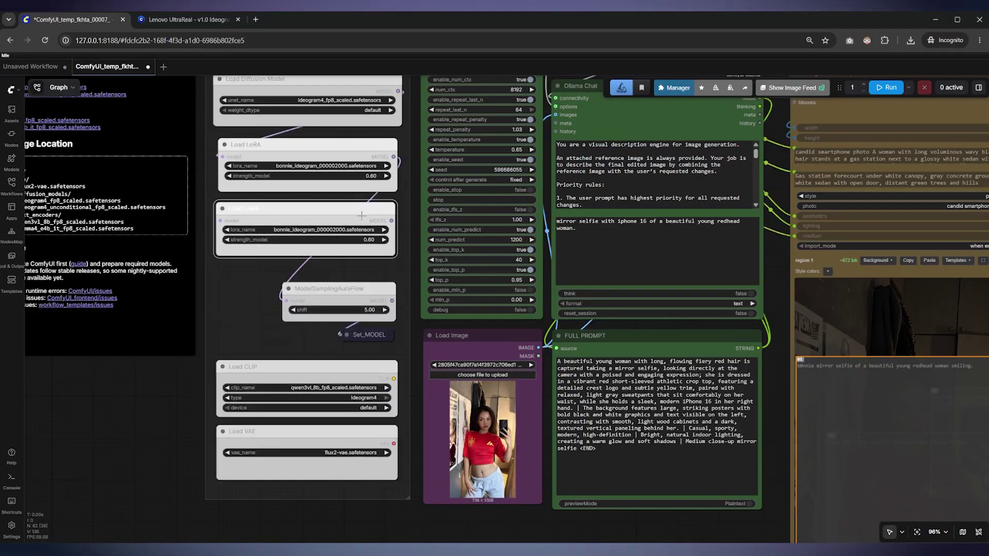
left_click_drag(393, 220, 286, 301)
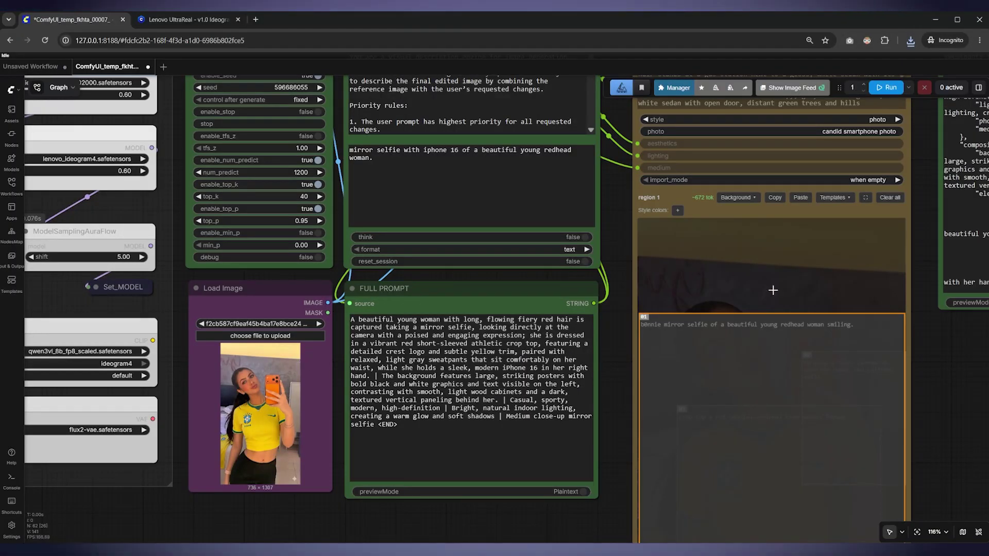
Extend region 1 upward so it covers the woman's head in the yellow-jersey reference image.
left_click_drag(949, 382, 861, 268)
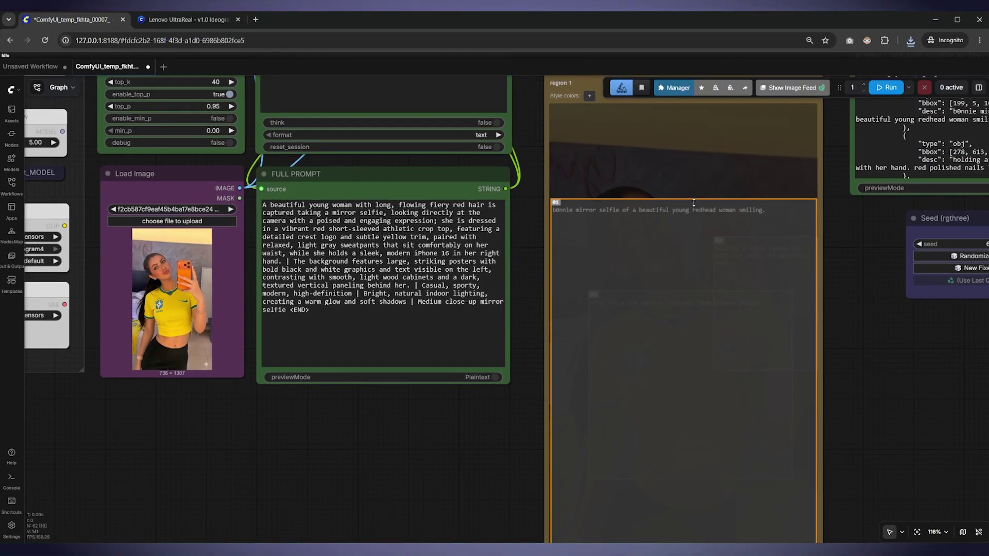
triple_click(656, 172)
left_click(728, 155)
double_click(638, 184)
left_click(638, 155)
Change region 3's prompt to "crop top a red brazilian national team nike jersey.".
double_click(620, 336)
double_click(658, 297)
type("brazilian")
double_click(743, 297)
type("nike")
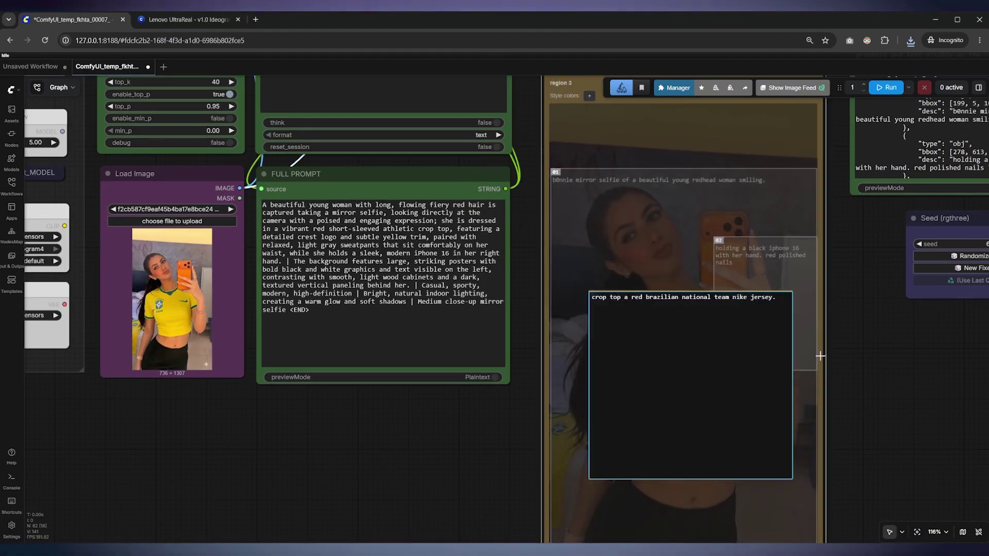
left_click(820, 356)
Draw a small region over the jersey crest with the prompt "Brazil national team logo with 5 stars above it.".
left_click_drag(605, 334, 679, 400)
type("Brazil national team logo with 5 stars above it.")
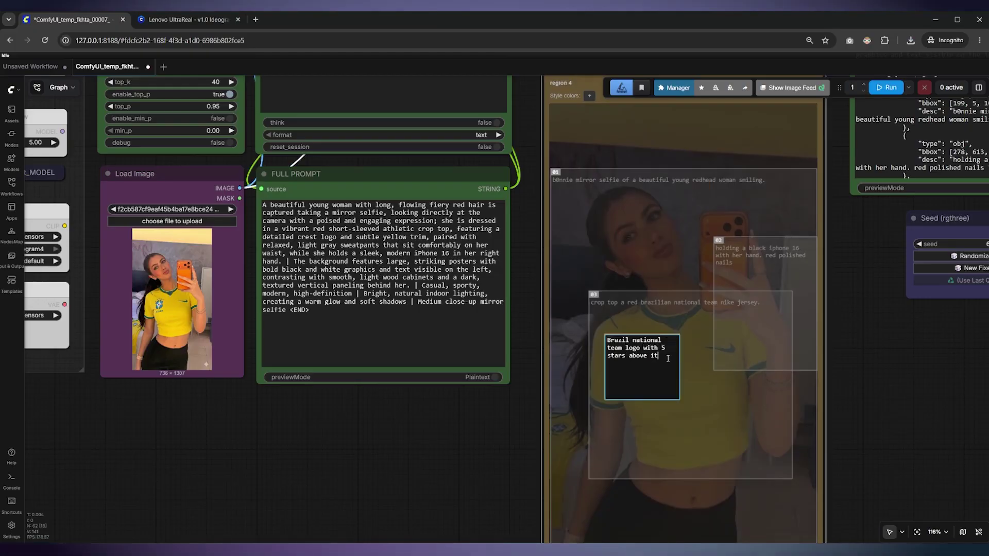
Move region 2 over the phone and change its prompt to "holding an orange iphone 16 with her hand. green polished nails".
double_click(757, 252)
double_click(738, 209)
type("green")
double_click(723, 201)
type("orange")
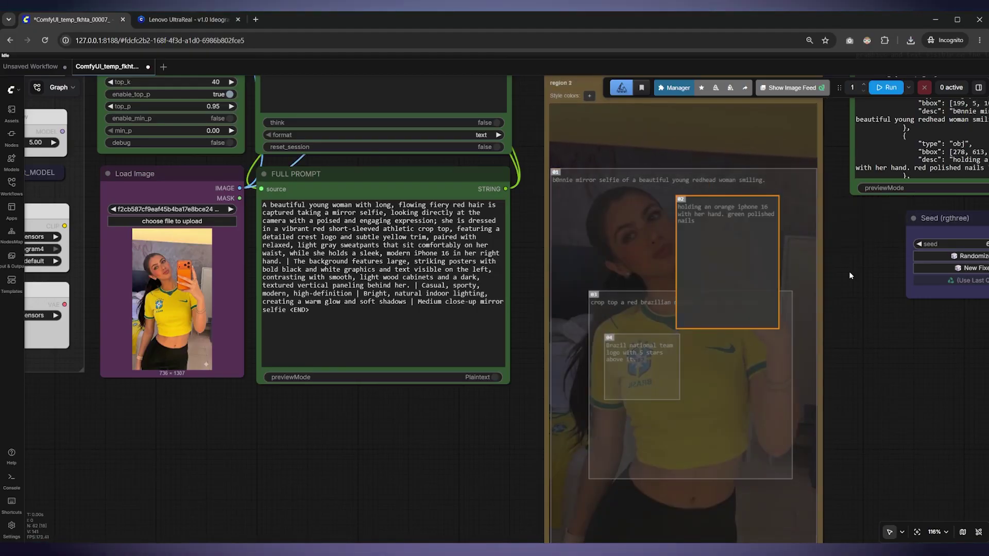
Run the workflow with the Brazil jersey regions and inspect the generated image up close.
left_click(887, 87)
scroll(633, 374, "down", 10)
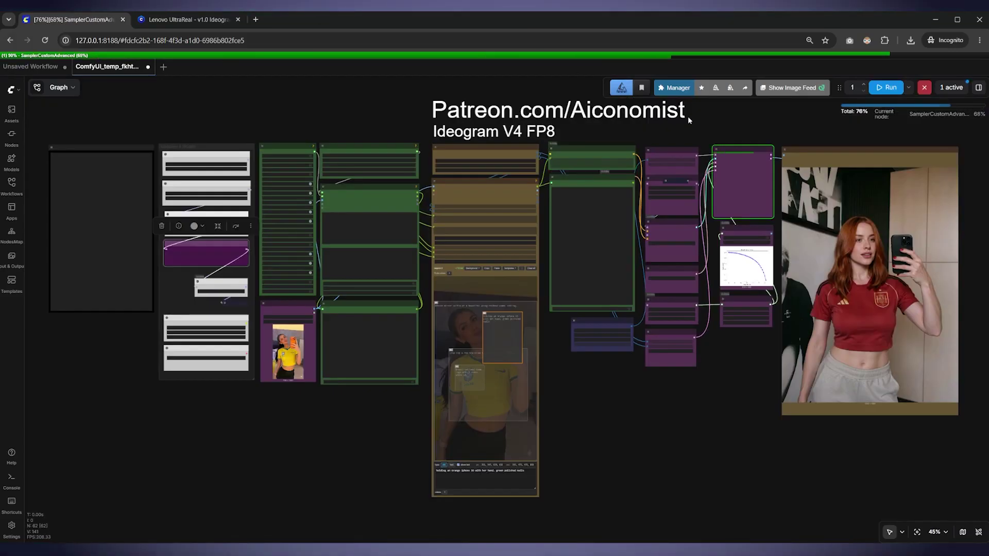
scroll(767, 124, "up", 1)
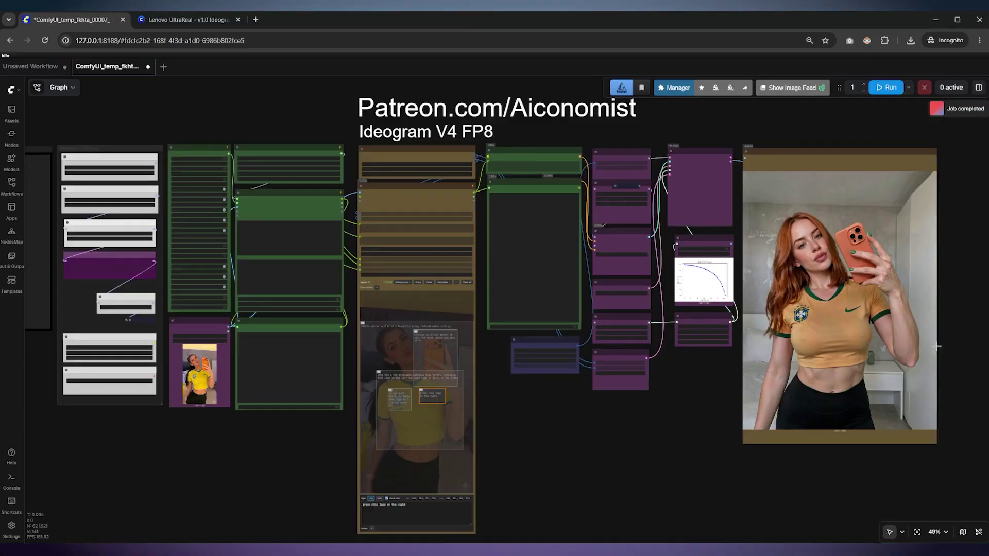
scroll(904, 346, "up", 6)
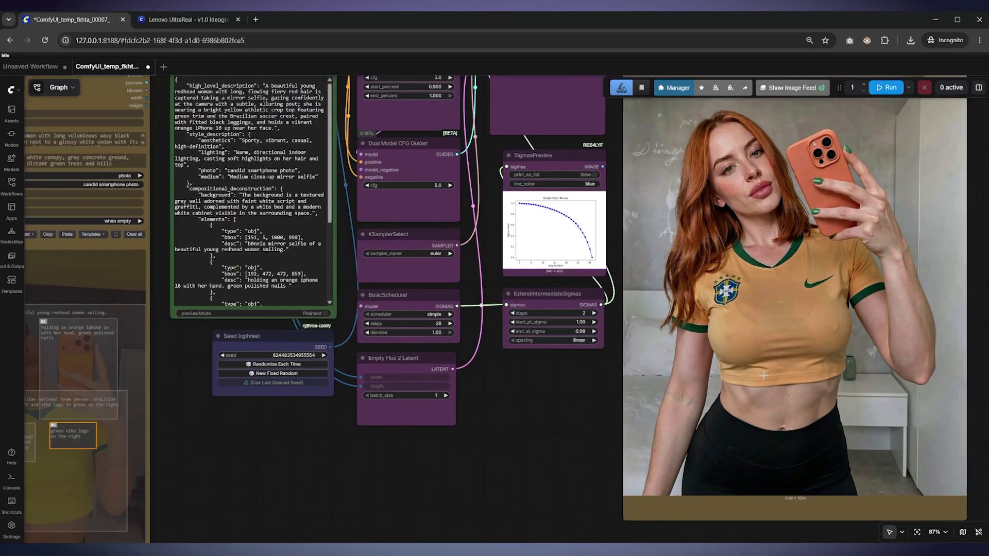
Append "modern minimalistic living room" to the Ollama Chat prompt.
left_click_drag(604, 412, 467, 441)
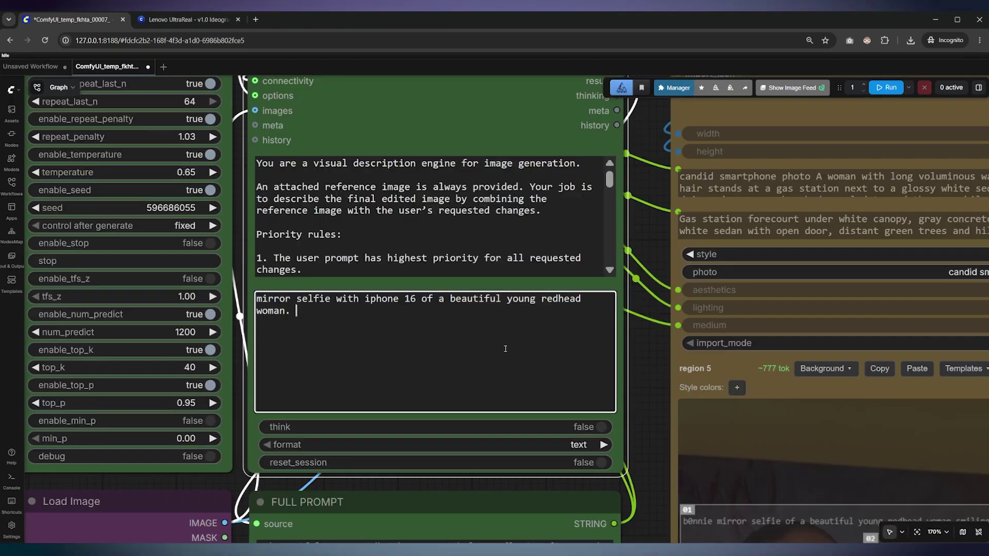
type("dern ")
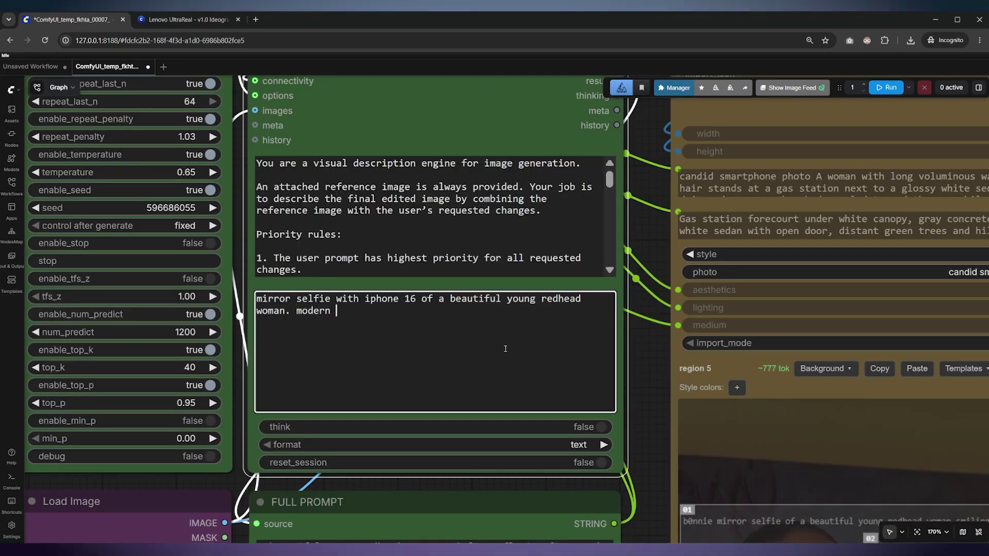
type("minimalistic living room")
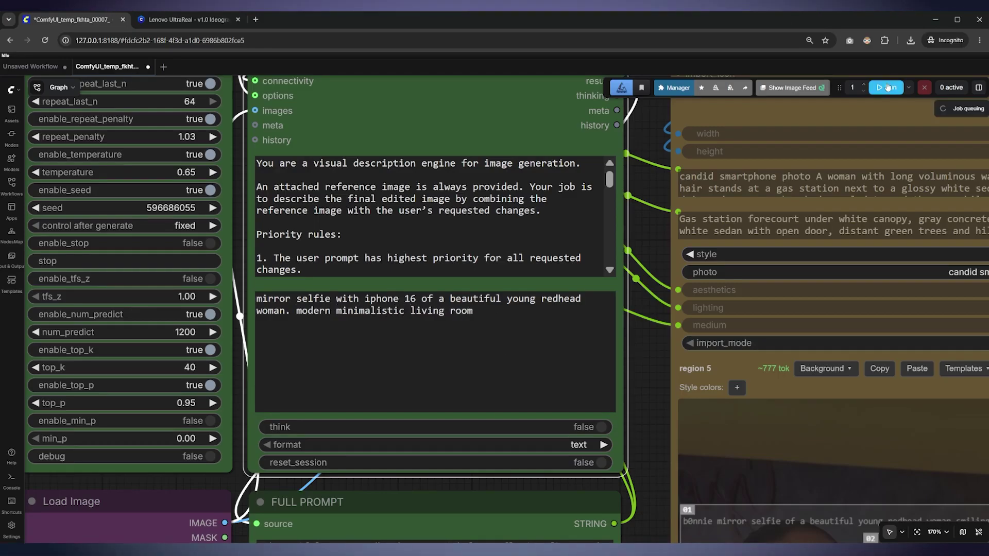
Run the workflow with the living room prompt, fit the graph in view and inspect the generated image.
key("ctrl+Return")
key(".")
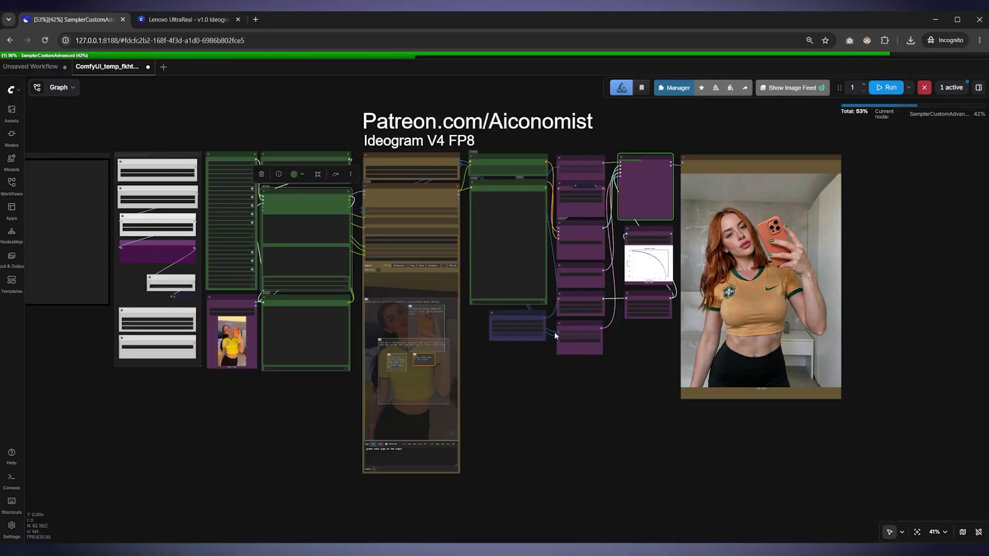
scroll(671, 327, "down", 1)
left_click(755, 284)
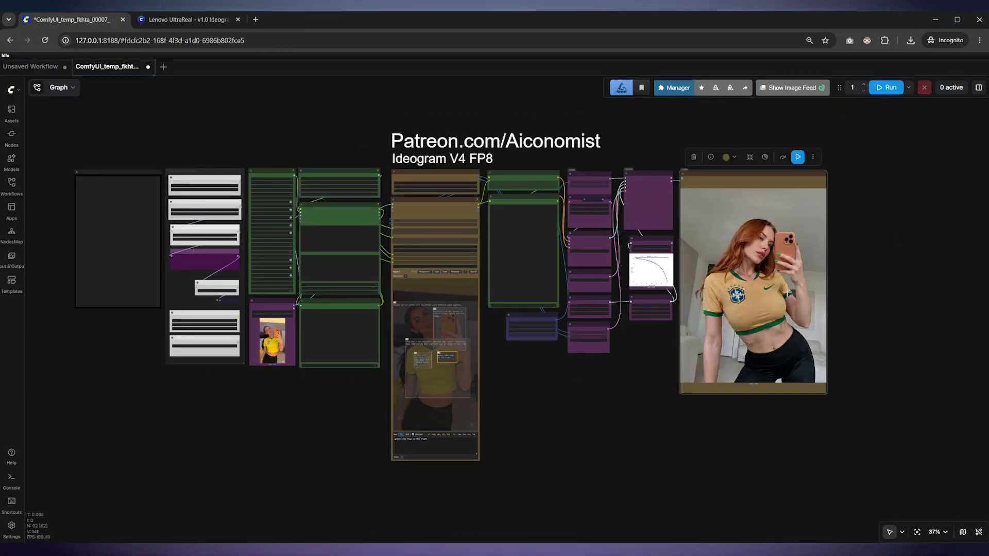
scroll(787, 292, "up", 10)
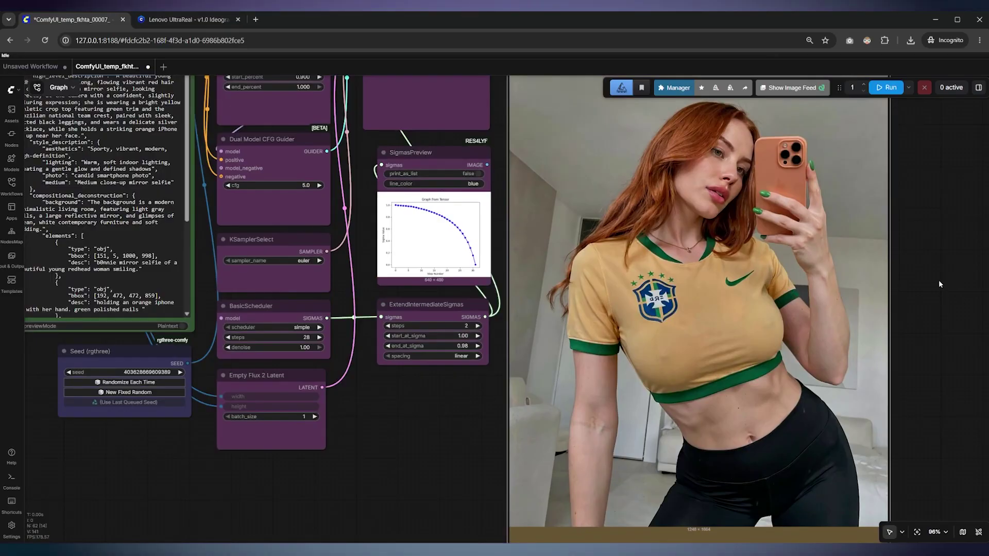